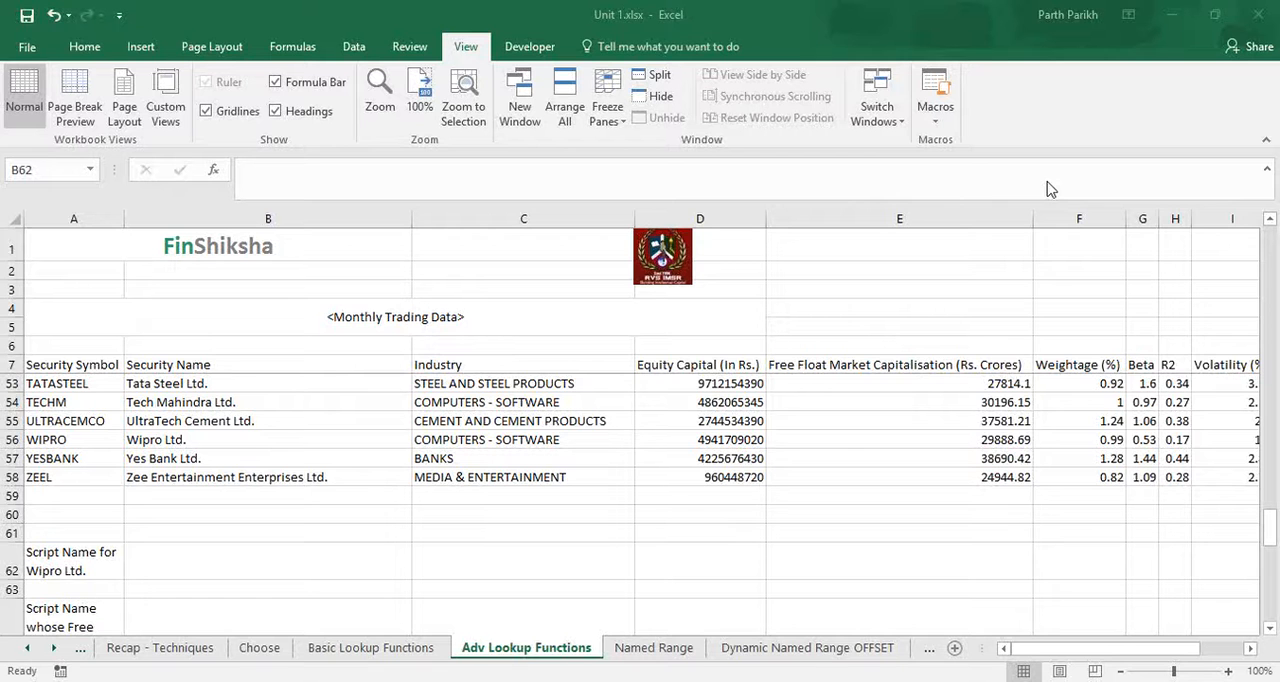
Review the monthly trading data table and the lookup tasks listed in column A beneath it.
left_click(899, 560)
scroll(901, 560, "up", 15)
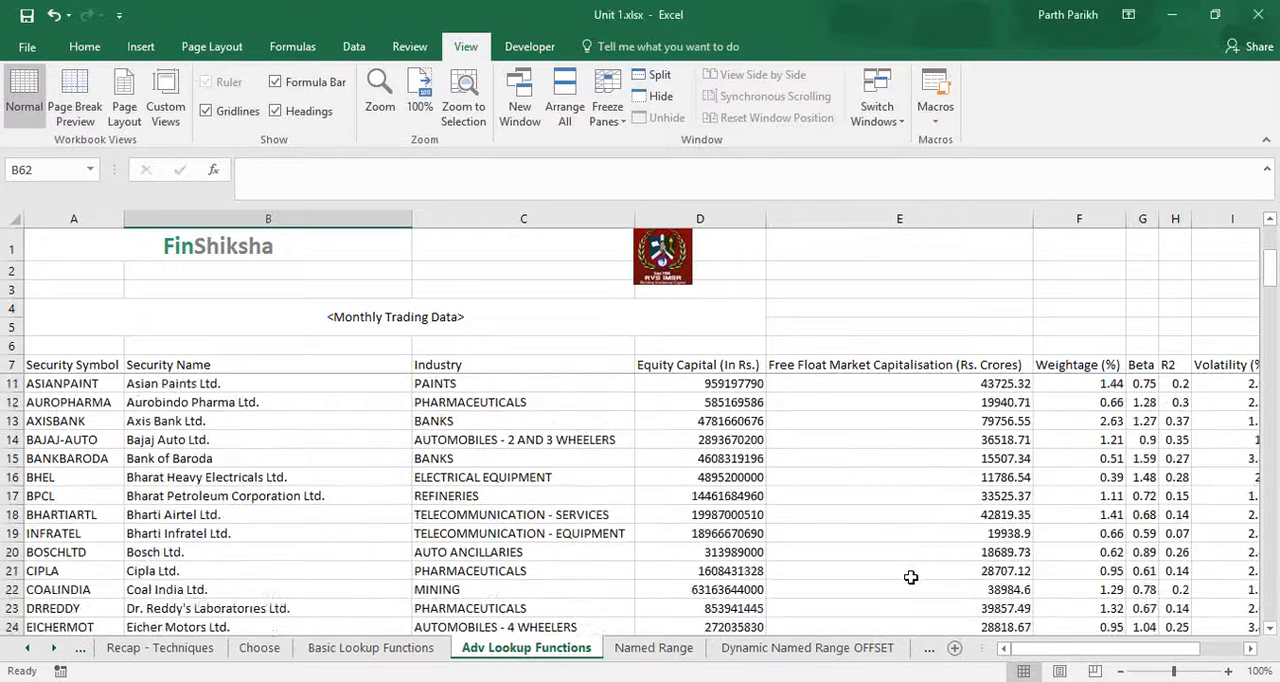
scroll(911, 577, "up", 1)
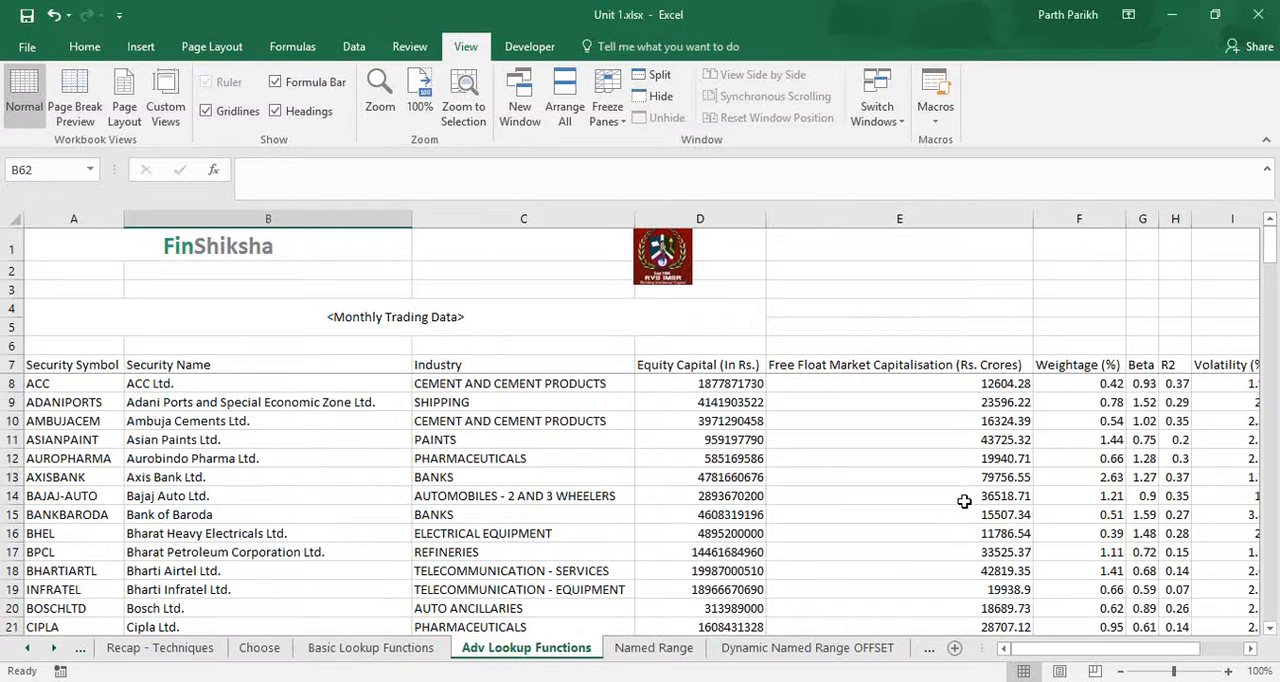
scroll(964, 501, "down", 16)
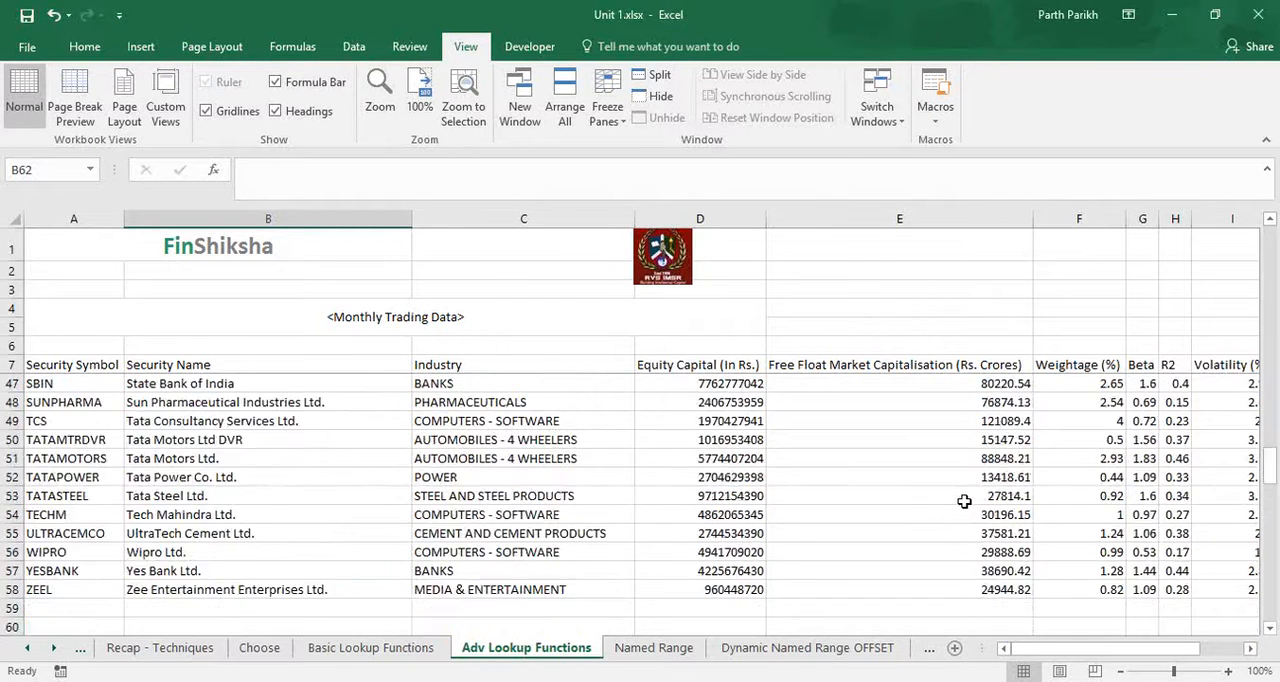
scroll(964, 501, "down", 1)
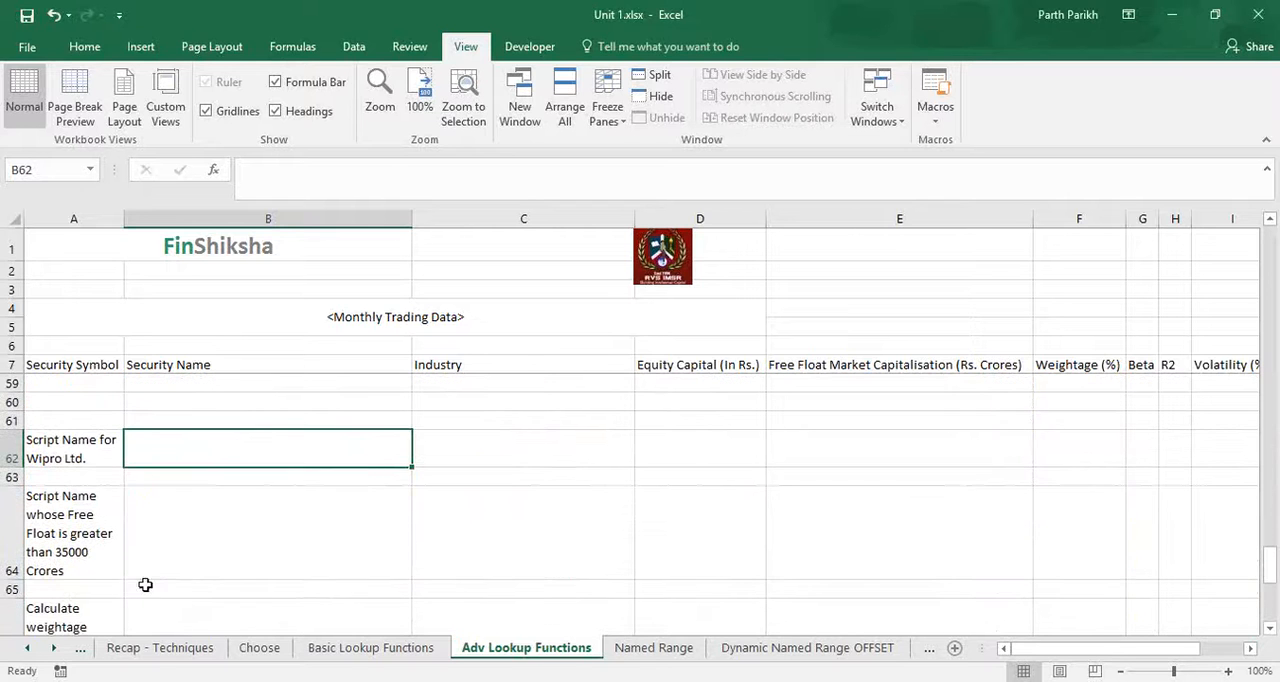
left_click(88, 456)
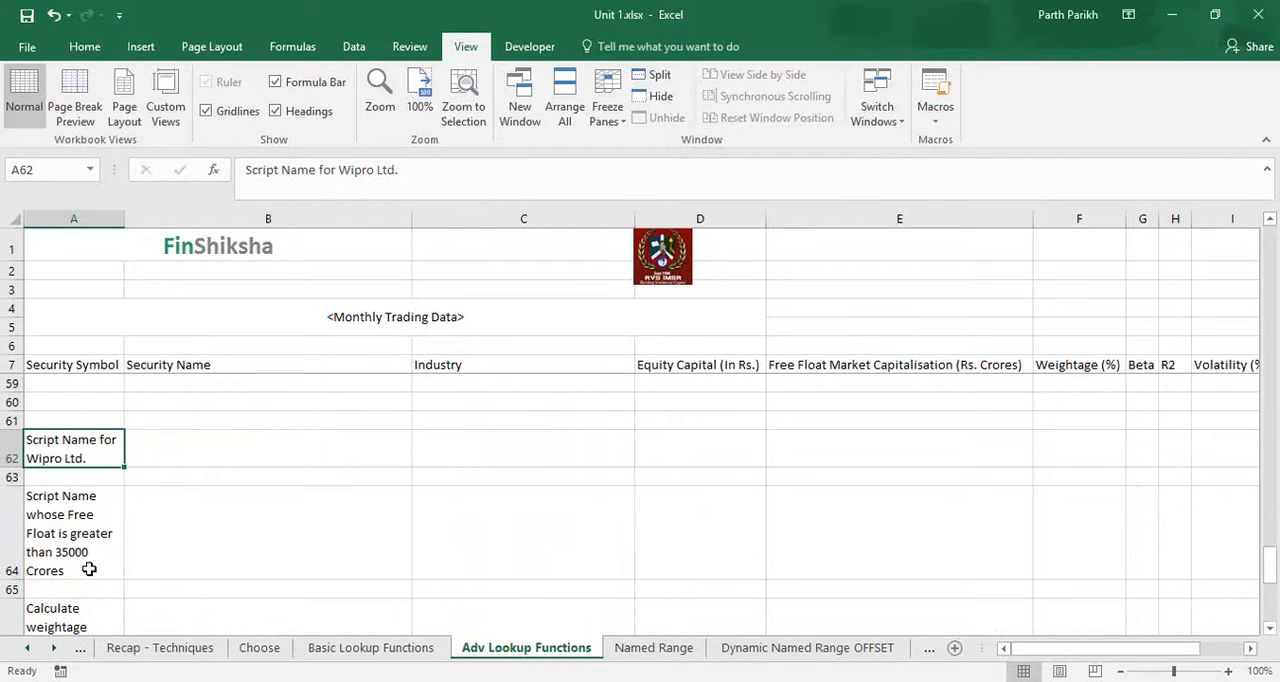
scroll(89, 569, "down", 2)
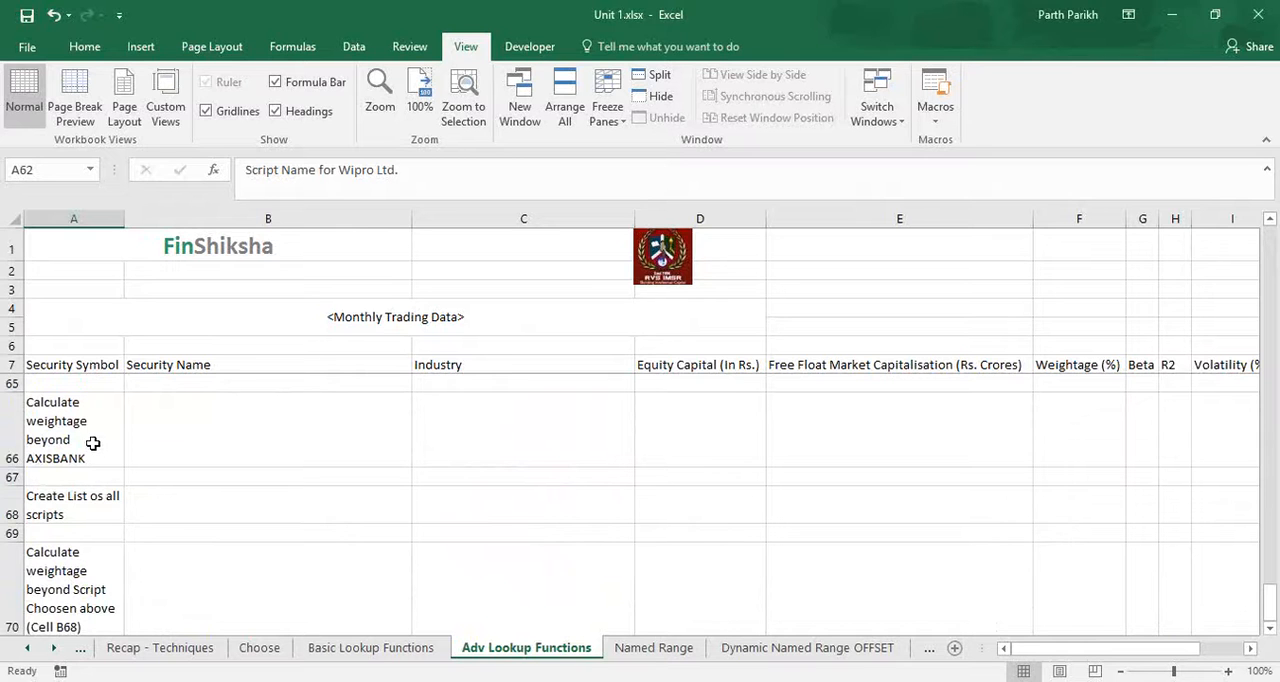
Correct the typo in cell A68 so the task reads "Create List of all scripts".
left_click(97, 508)
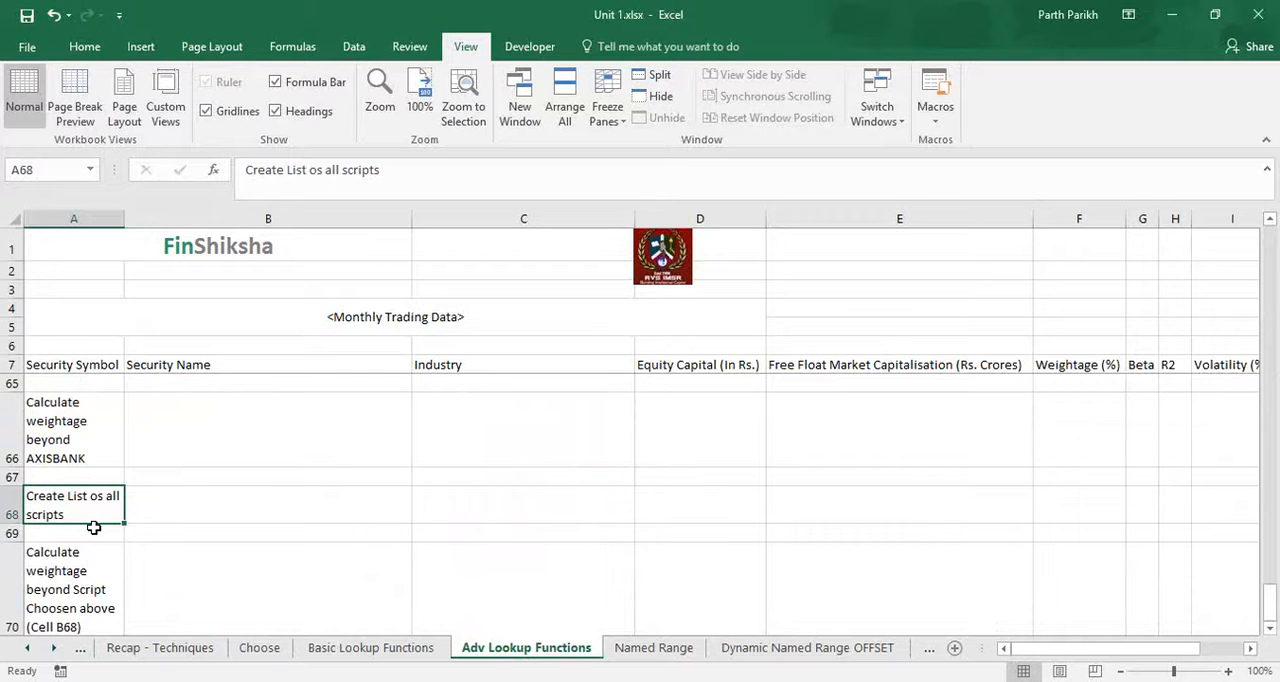
double_click(99, 500)
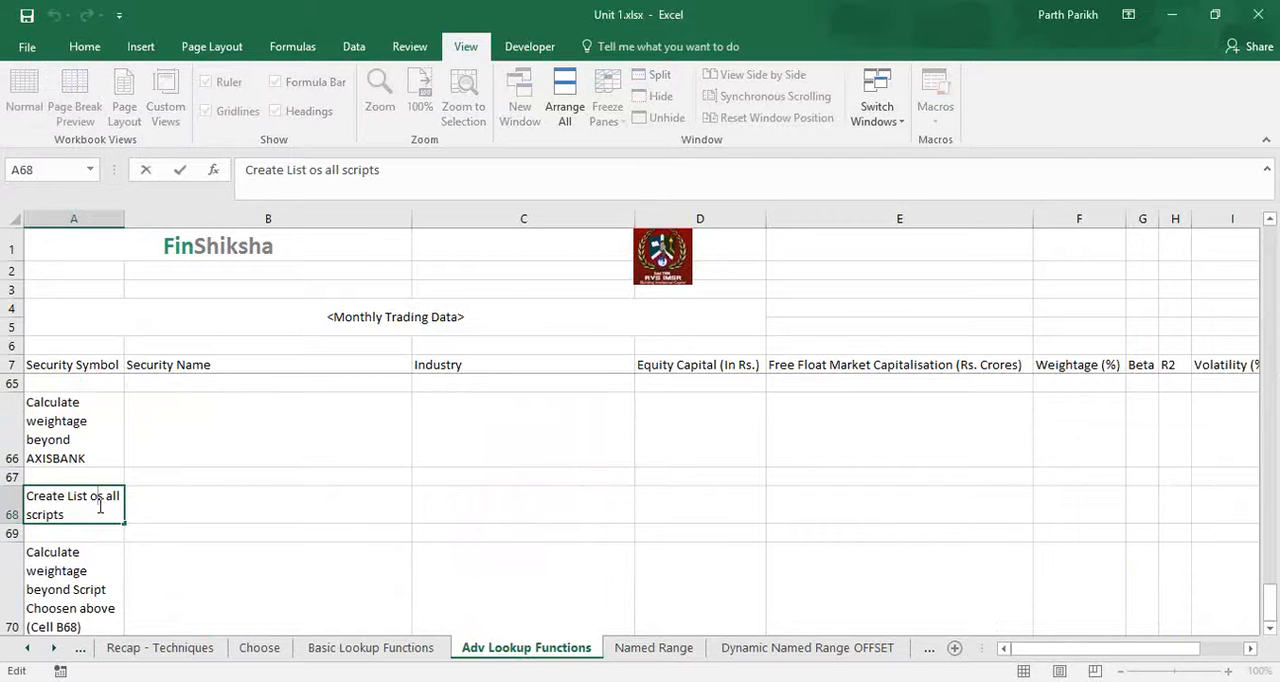
key("Delete")
type("f")
key("Return")
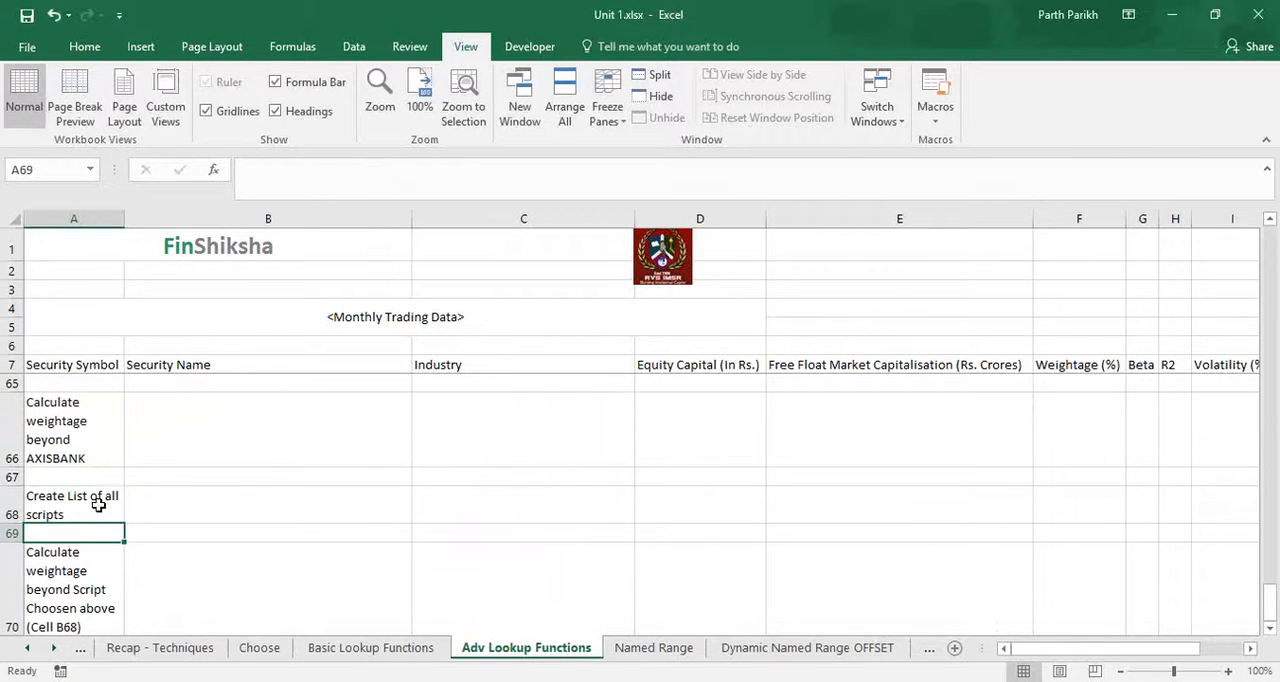
Read the weightage task in cell A70, then return to the empty answer cell B62 beside the Wipro Ltd. task.
left_click(86, 580)
scroll(231, 580, "down", 2)
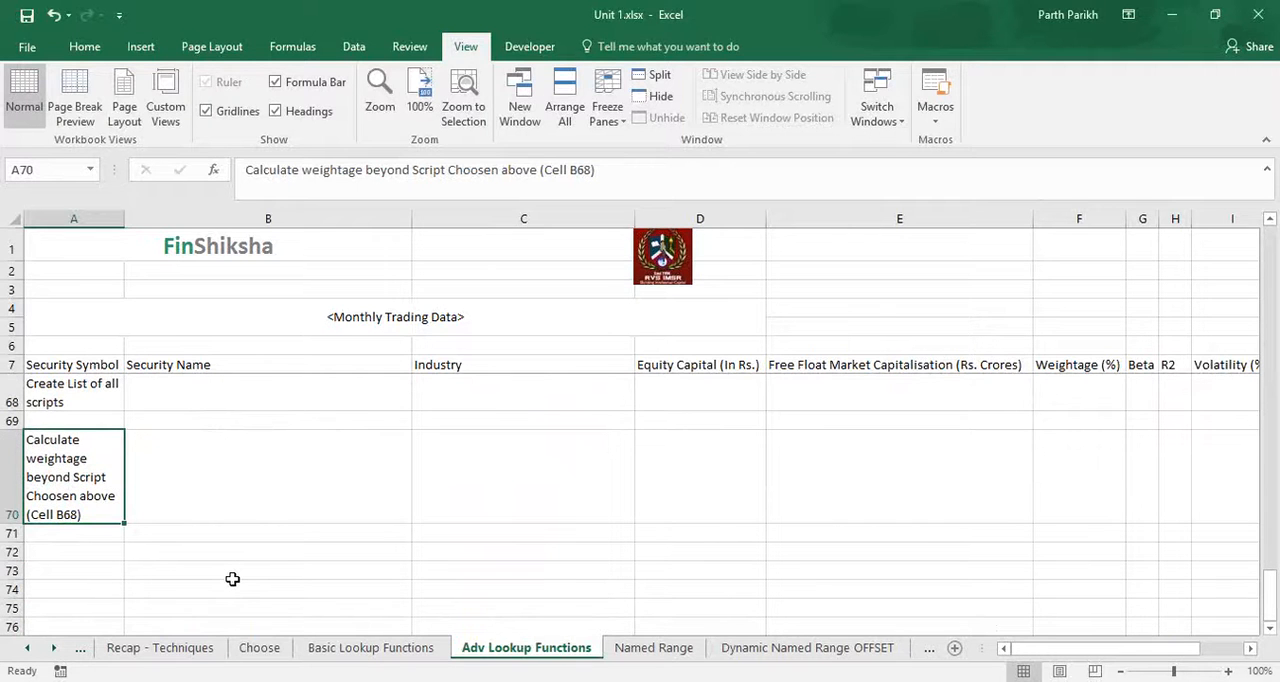
scroll(232, 579, "up", 6)
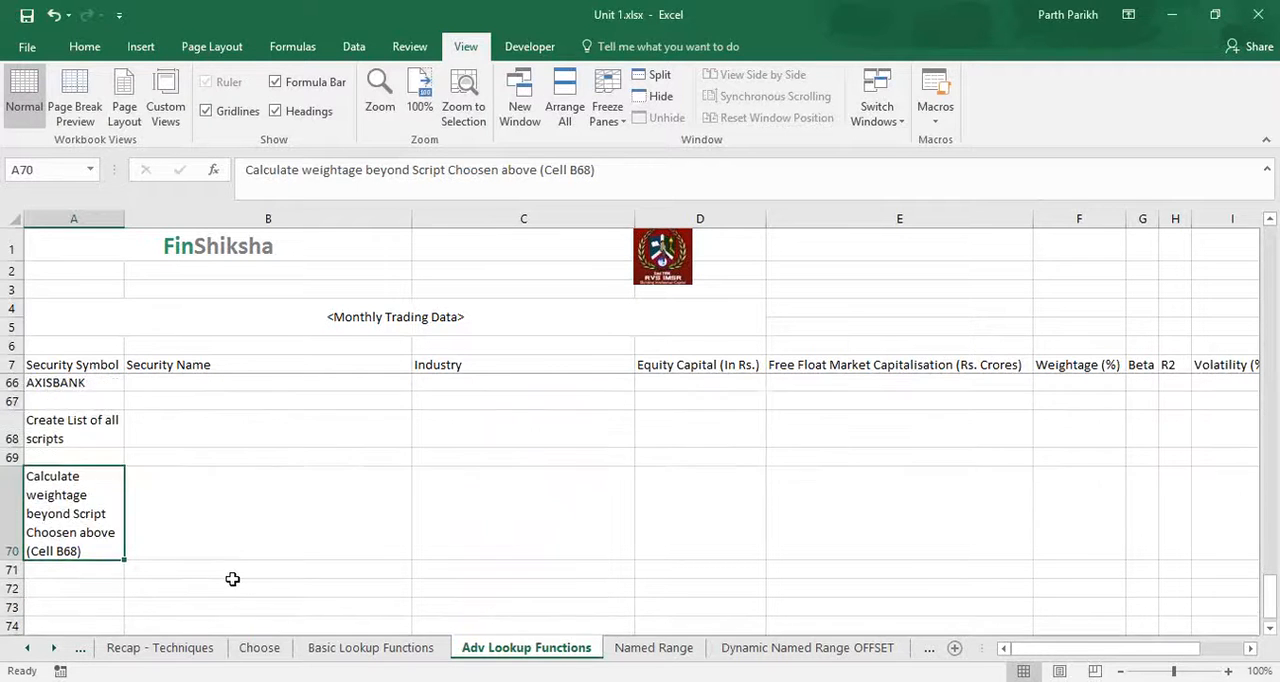
left_click(221, 611)
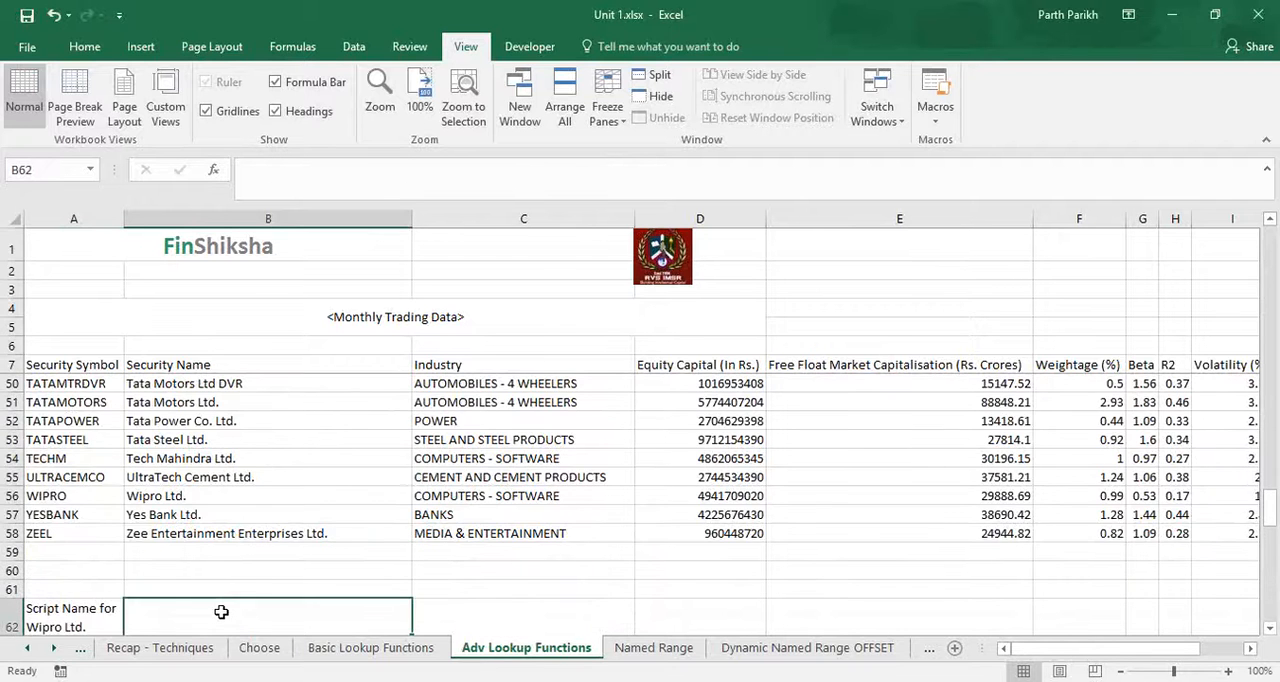
scroll(221, 611, "down", 2)
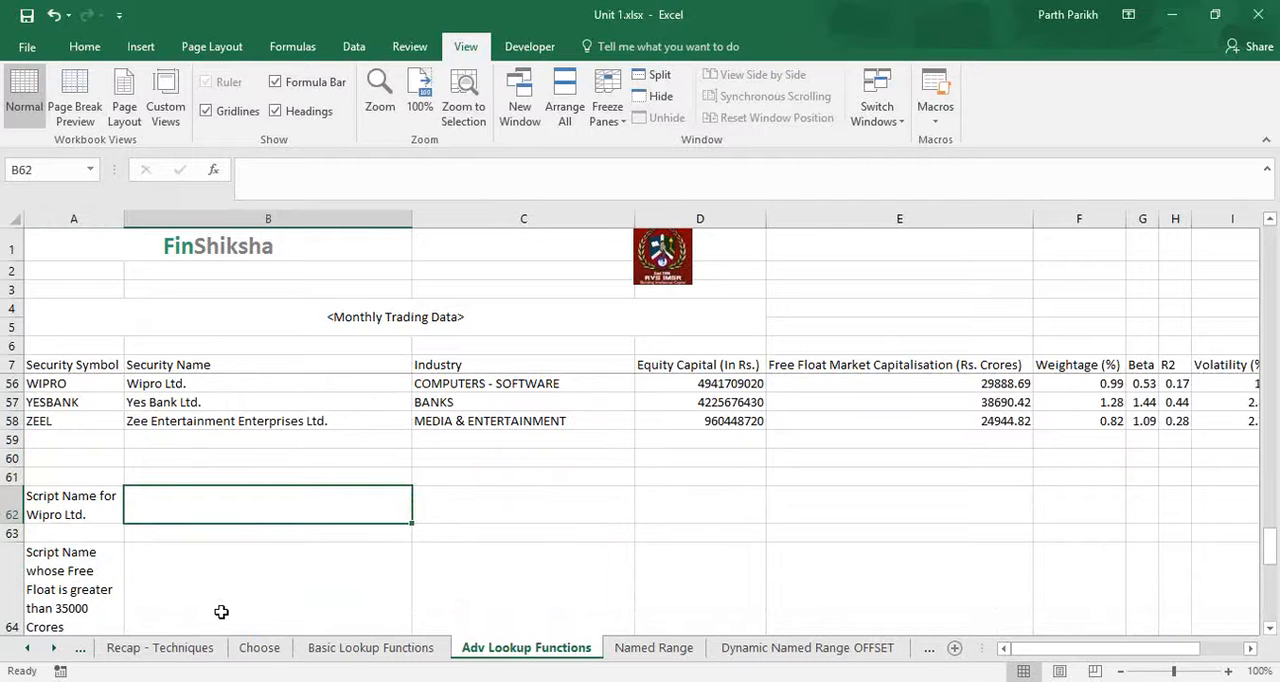
Look down the Security Name column from its first entries to answer cell B62.
left_click(340, 218)
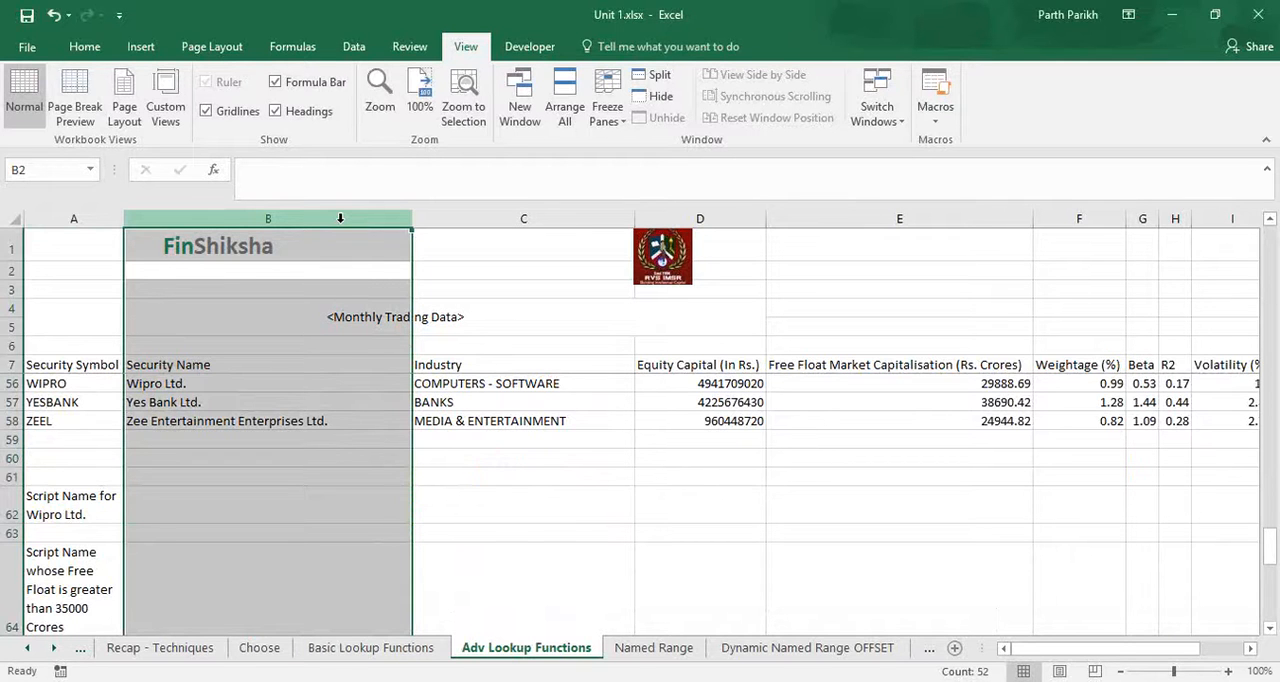
key("Down")
key("Down")
key("Down")
key("Down")
key("Down")
key("Down")
key("Down")
key("Down")
key("Down")
key("Down")
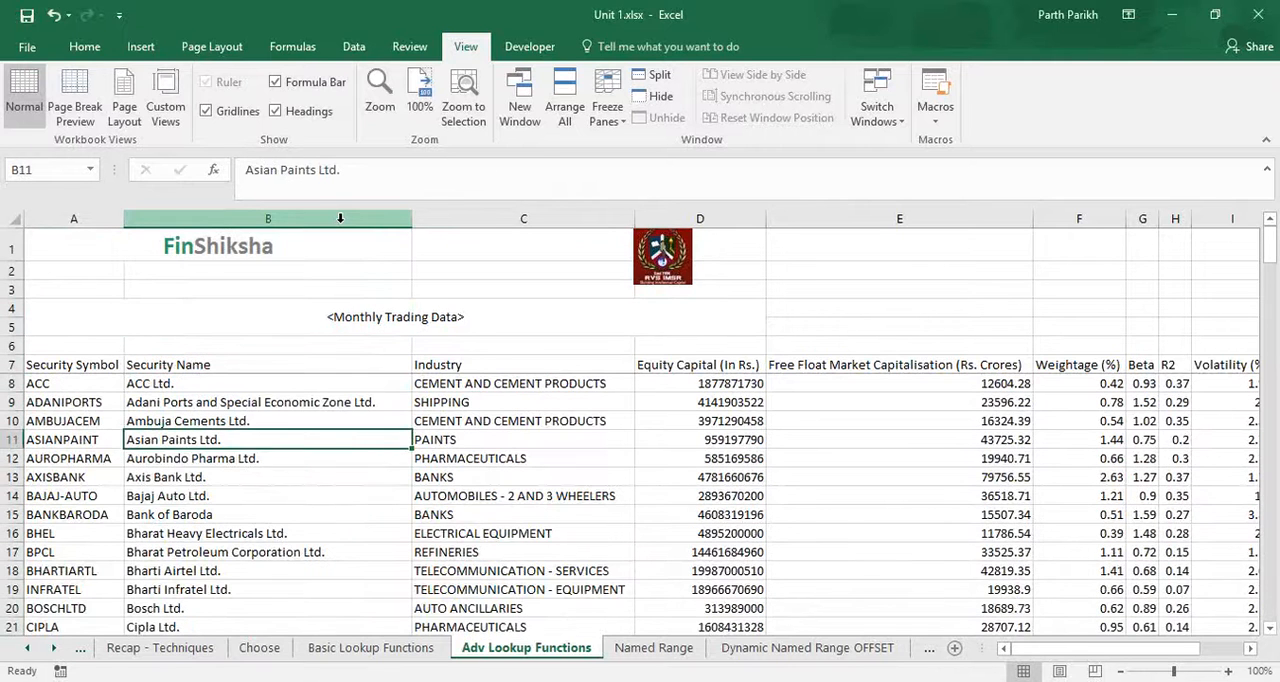
key("Down")
key("Down")
key("Down")
key("Down")
key("Down")
key("Down")
key("Down")
key("Down")
key("Down")
key("Down")
key("Down")
key("Down")
key("Down")
key("Down")
key("Down")
key("Down")
key("Down")
key("Down")
key("Down")
key("Down")
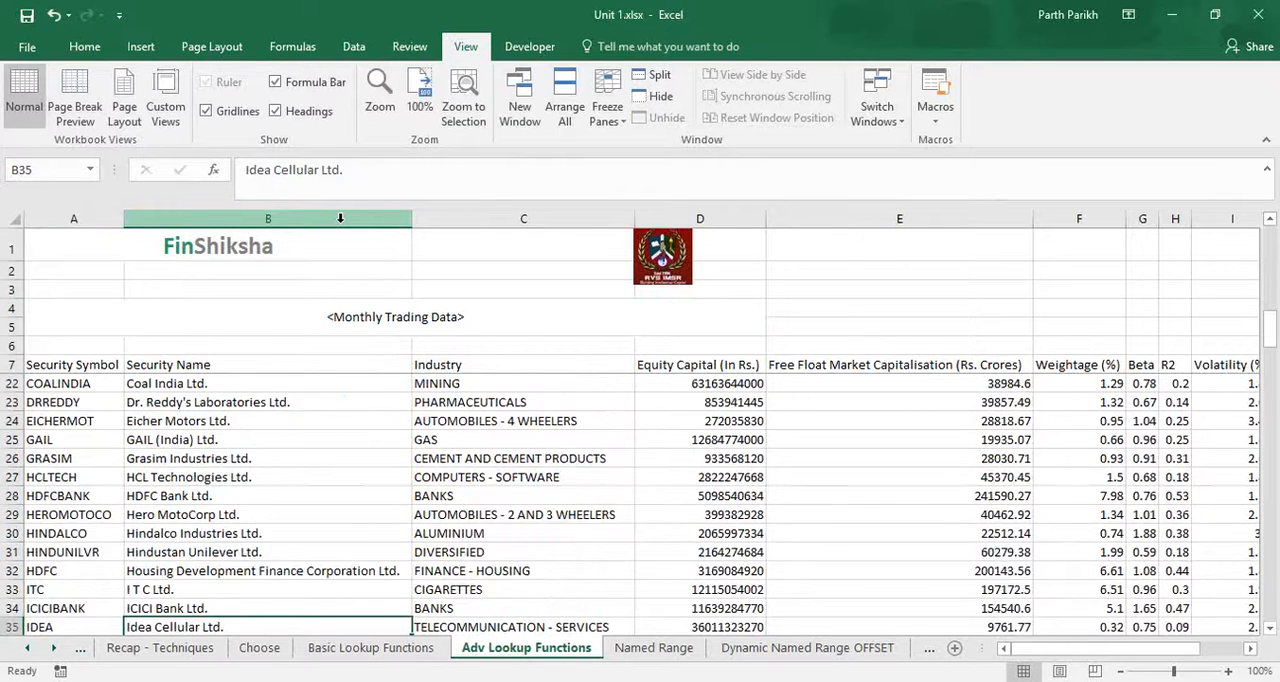
key("Down")
key("Down")
key("Down")
key("Down")
key("Down")
key("Down")
key("Down")
key("Down")
key("Down")
key("Down")
key("Down")
key("Down")
key("Down")
key("Down")
key("Down")
key("Down")
key("Up")
key("Up")
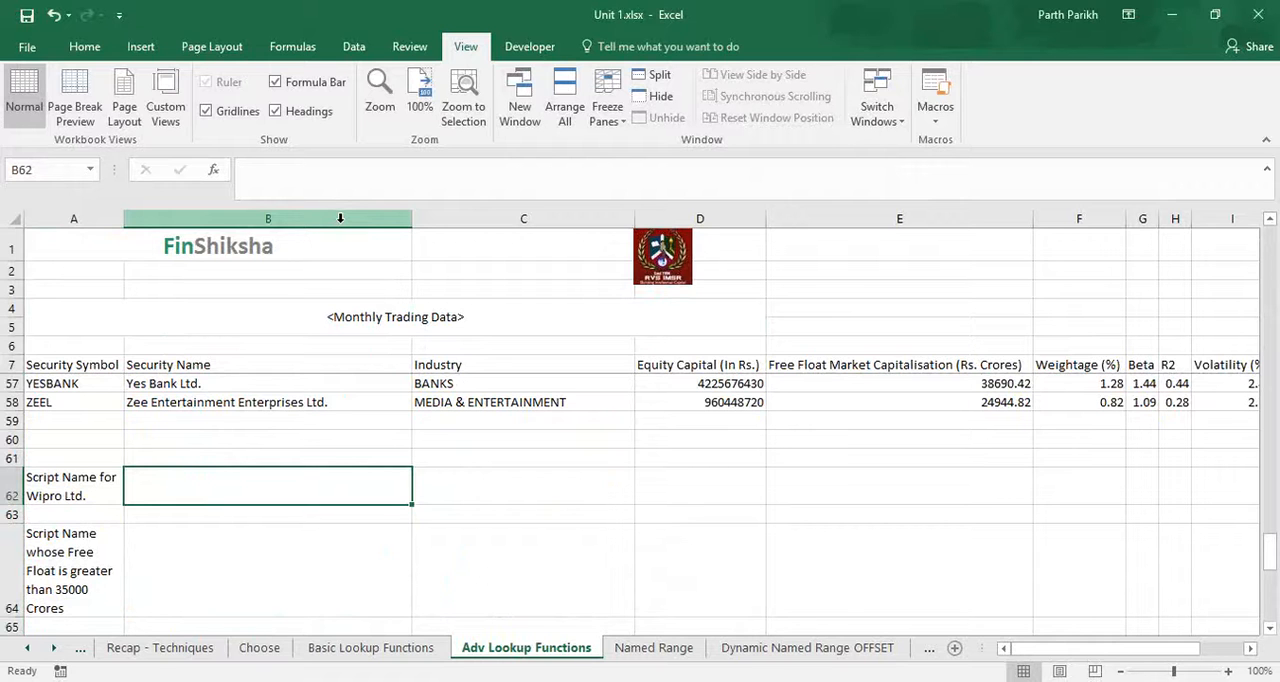
Enter "Wipro Ltd." in cell B62 as the security name to look up.
type("Wip")
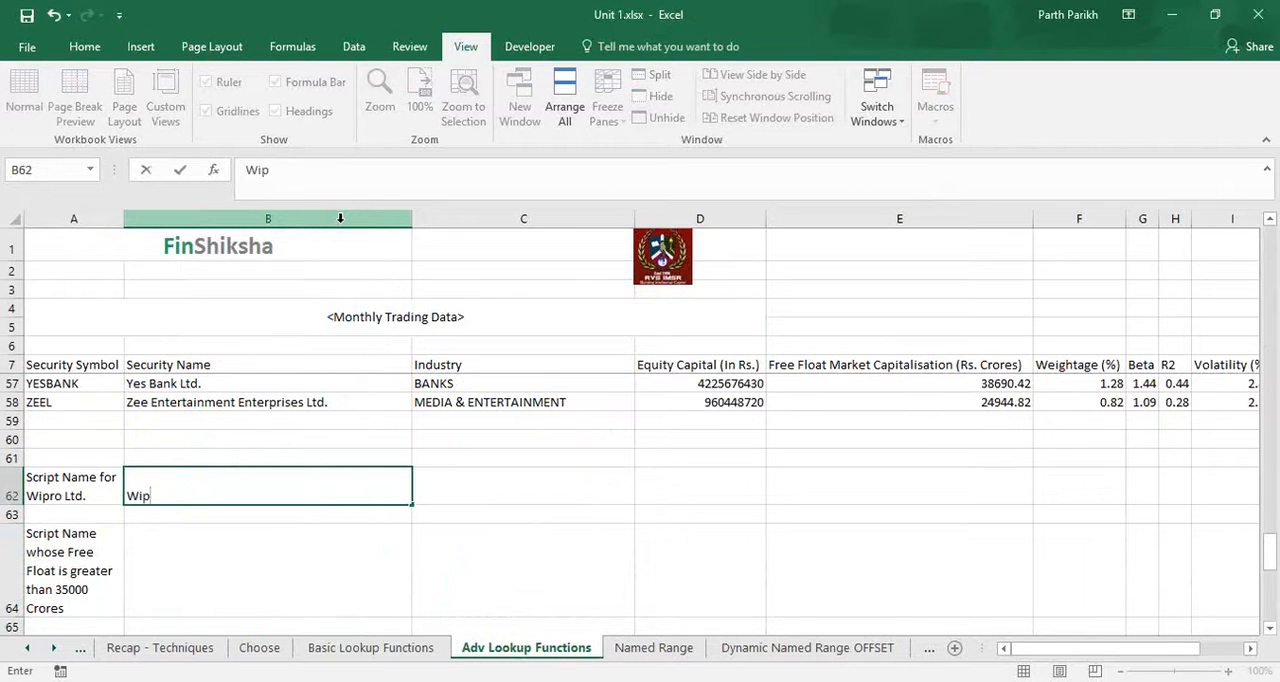
type("ro Ltd.")
key("Tab")
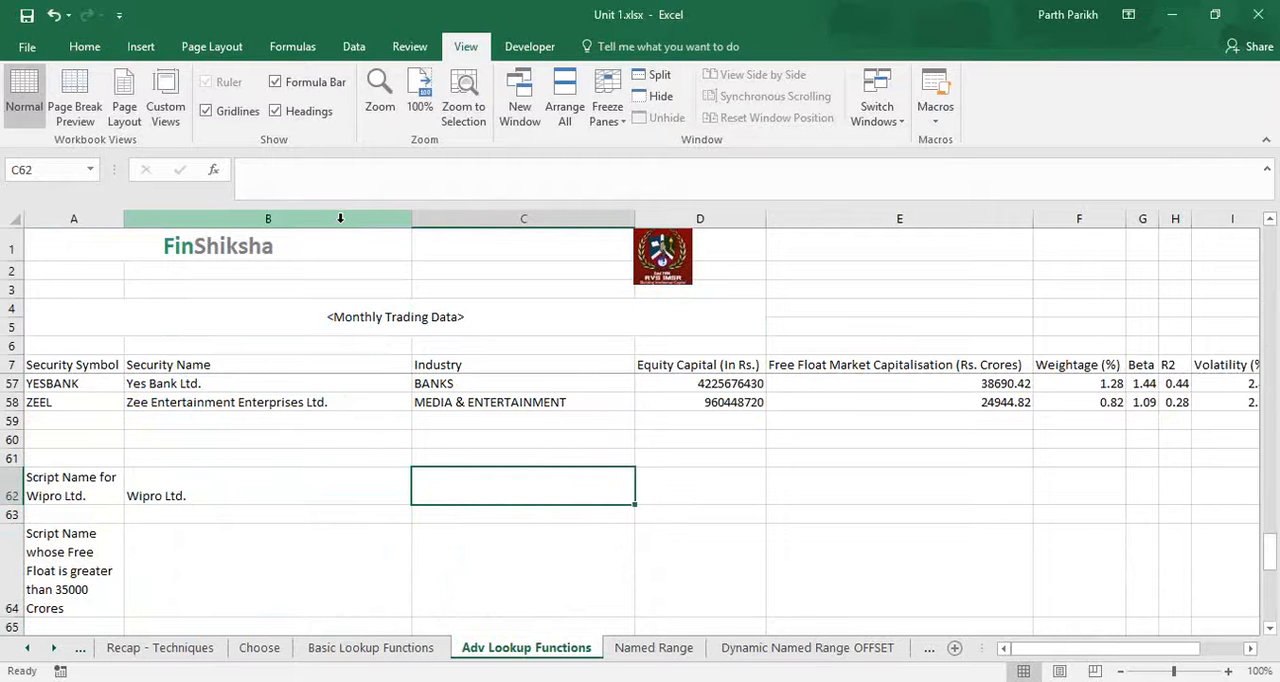
Start a MATCH formula in cell C62 with B62 as the lookup value.
type("=match")
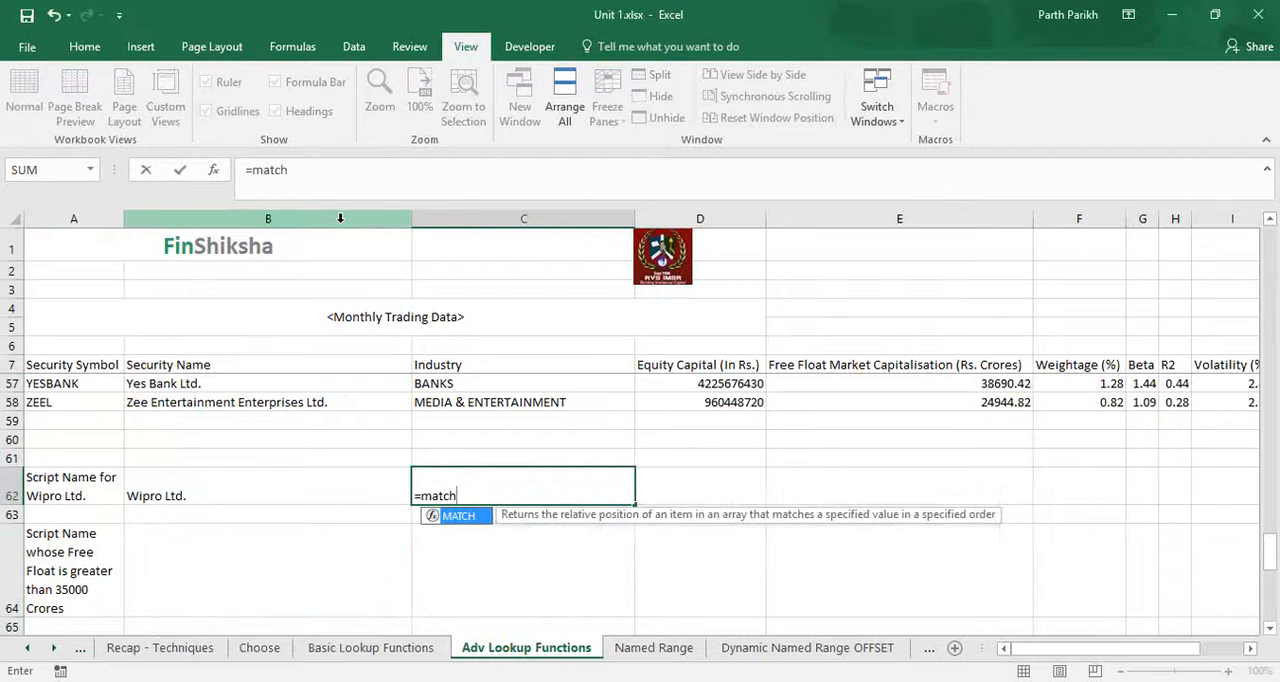
key("ctrl+a")
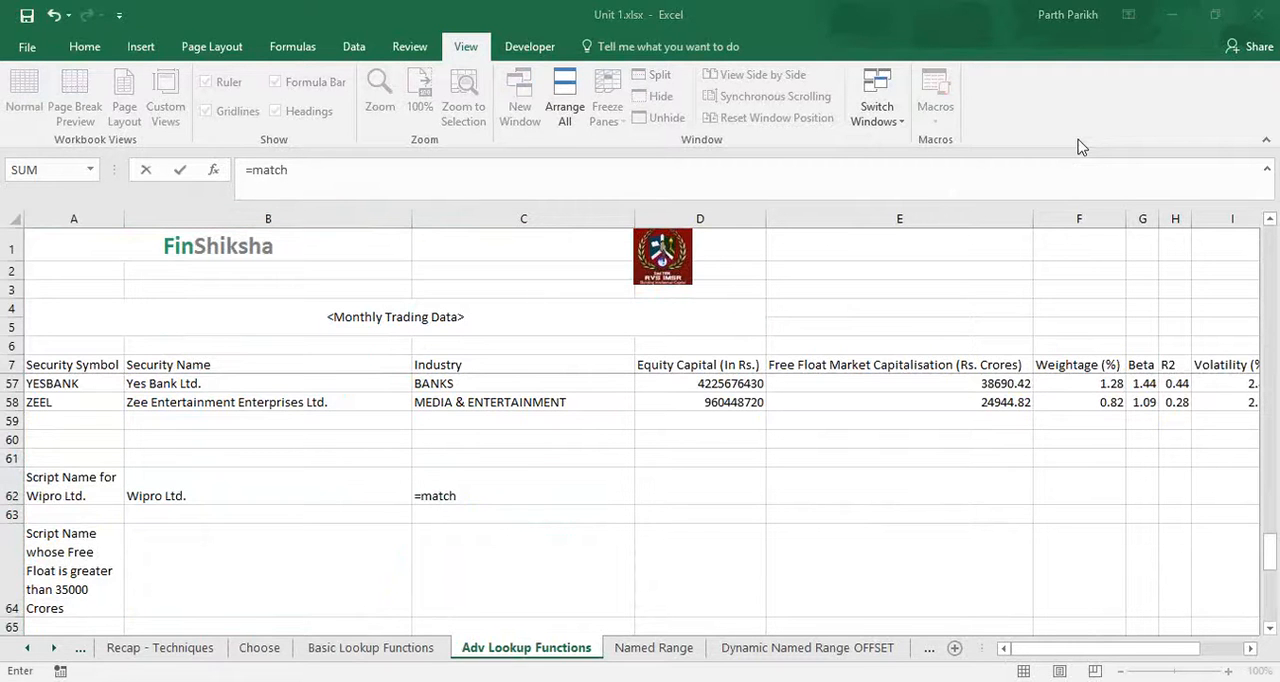
key("Tab")
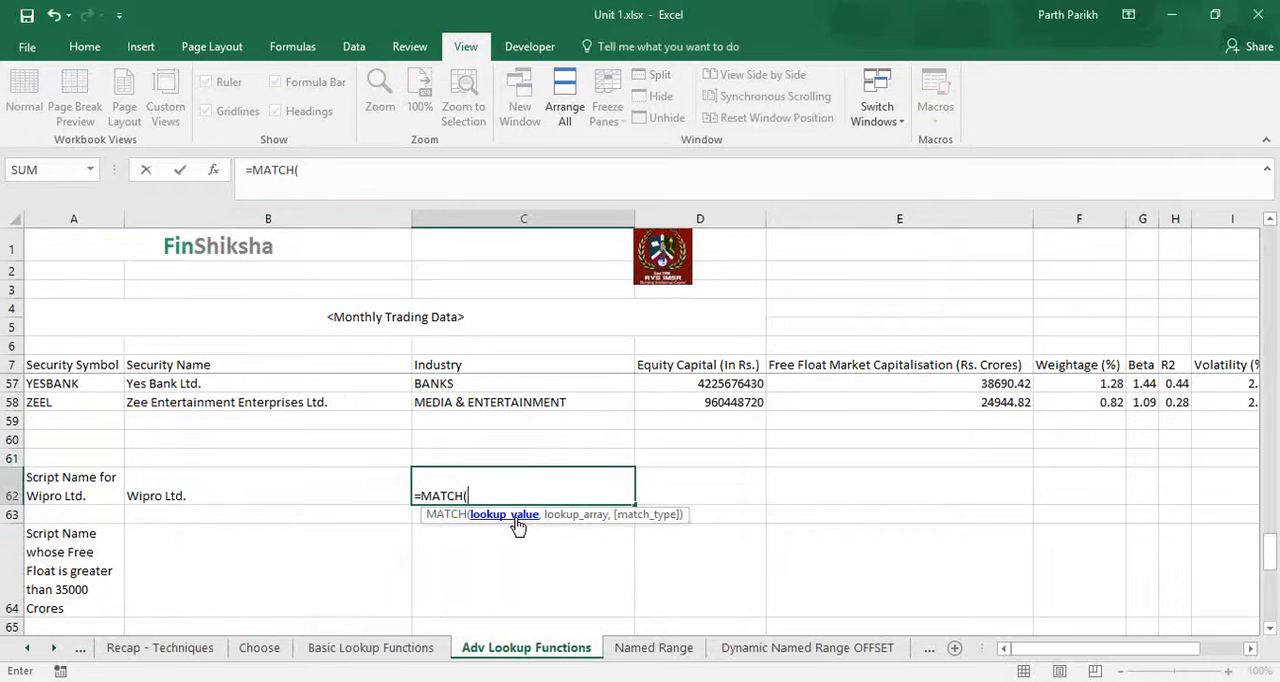
left_click(361, 484)
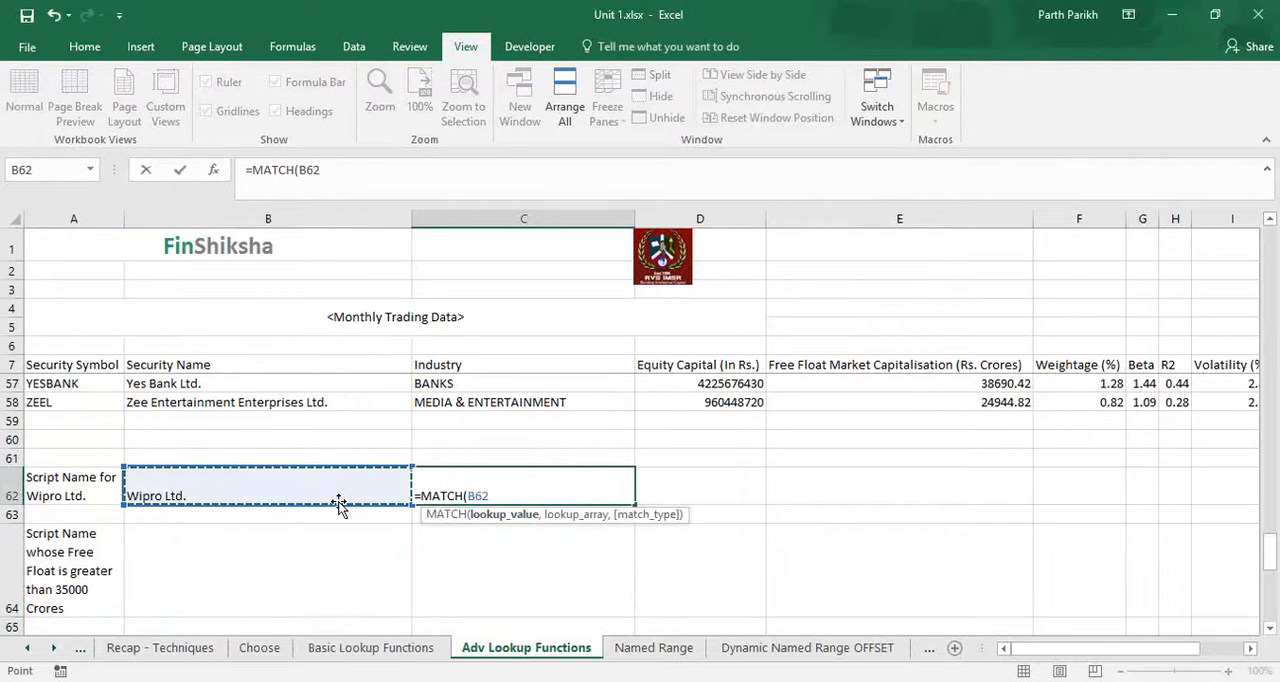
type(",")
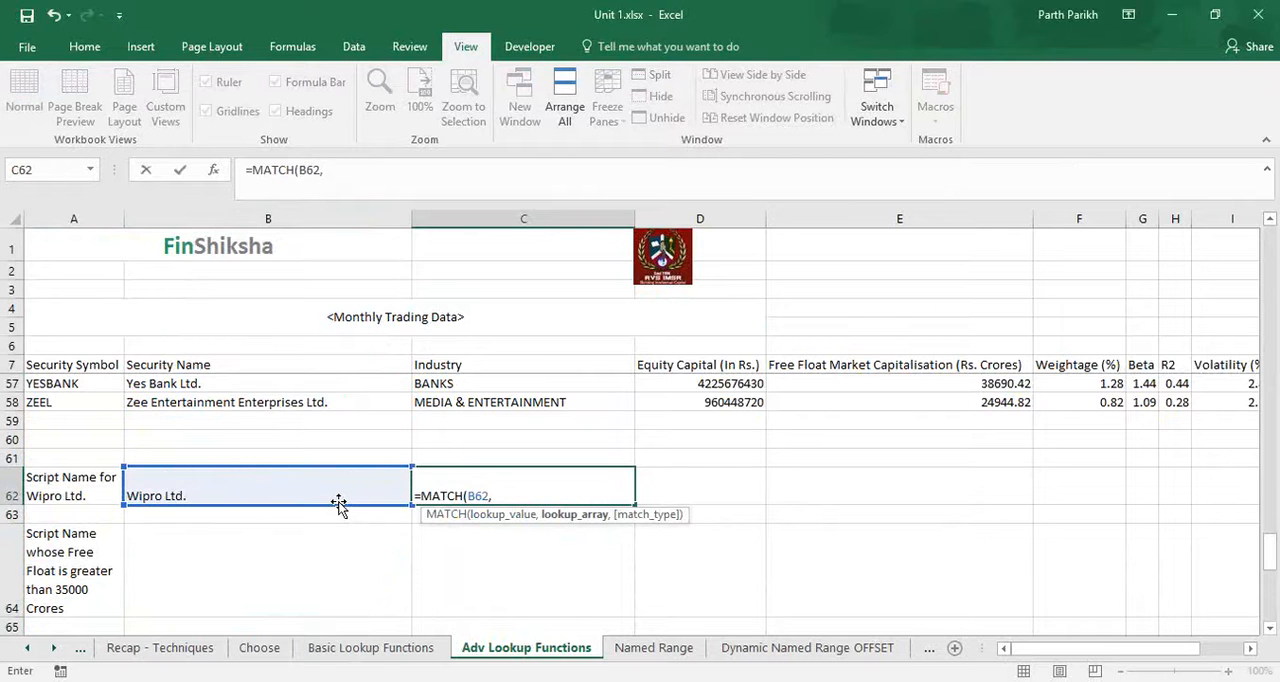
Set the MATCH lookup array to all the security names, as the absolute range $B$8:$B$58 without the header.
scroll(339, 505, "up", 2)
left_click(268, 515)
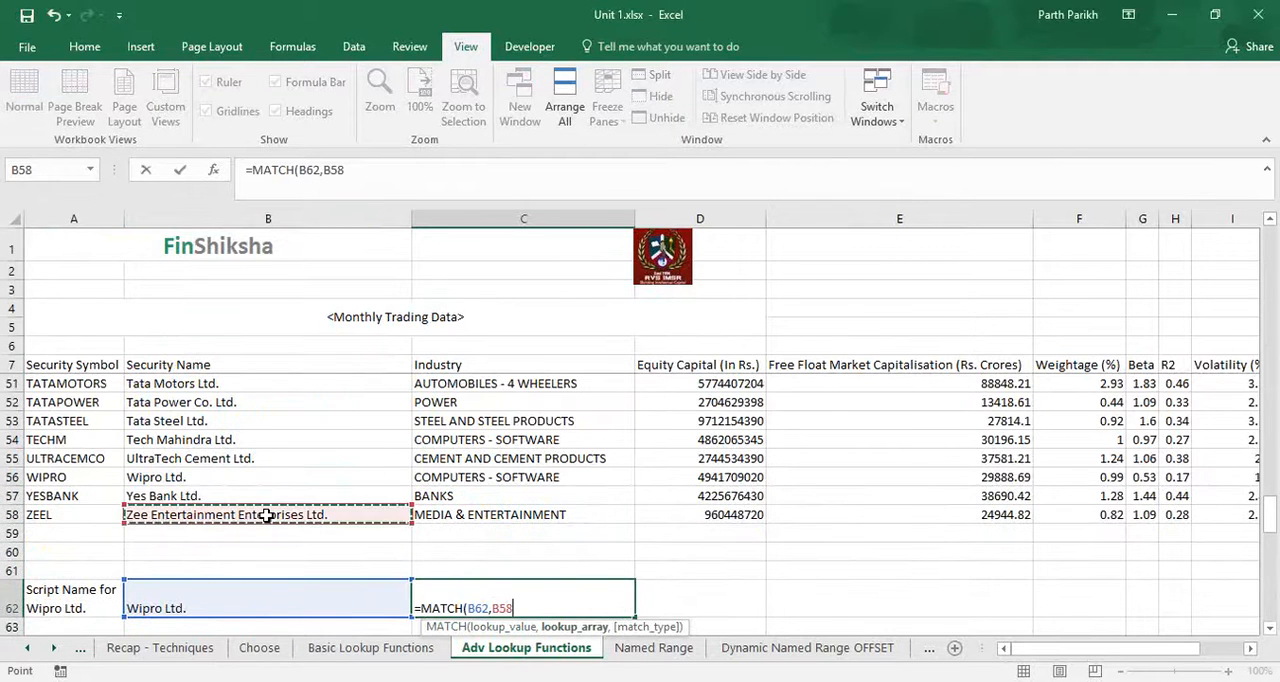
key("ctrl+shift+Up")
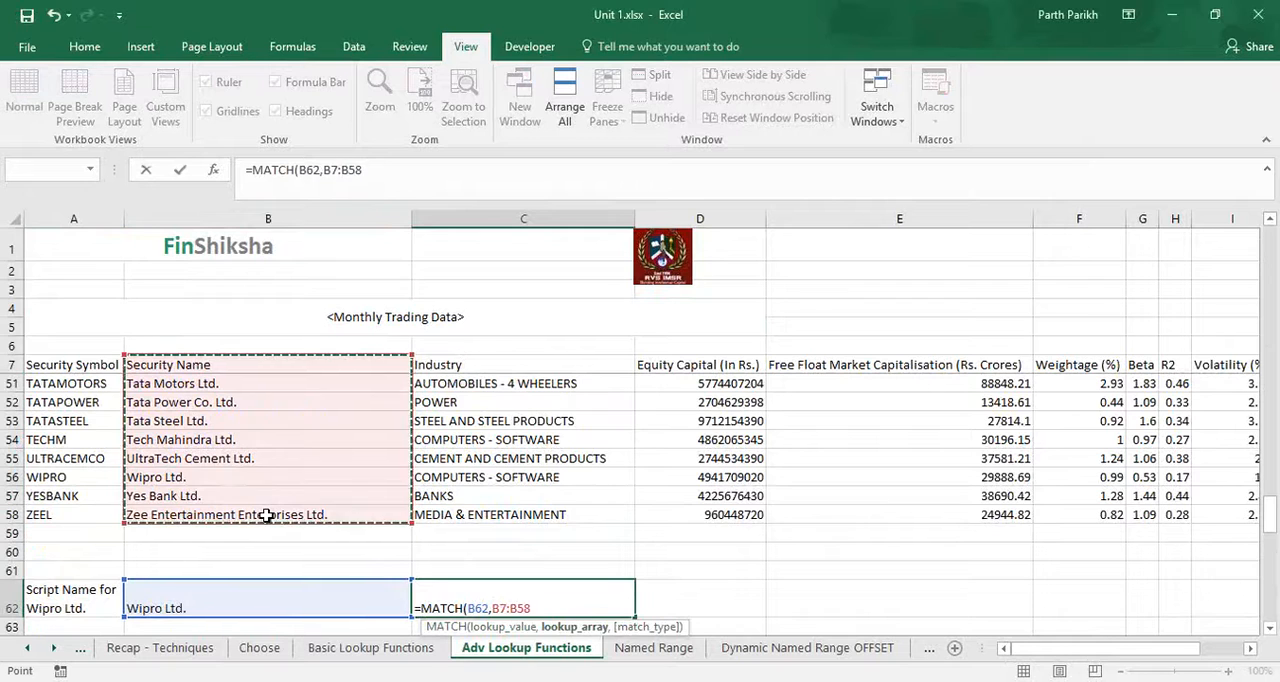
key("Down")
key("Up")
key("shift+Up")
key("shift+Up")
key("shift+Up")
key("shift+Up")
key("shift+Up")
key("shift+Up")
key("shift+Up")
key("shift+Up")
key("shift+Up")
key("shift+Up")
key("shift+Up")
key("shift+Up")
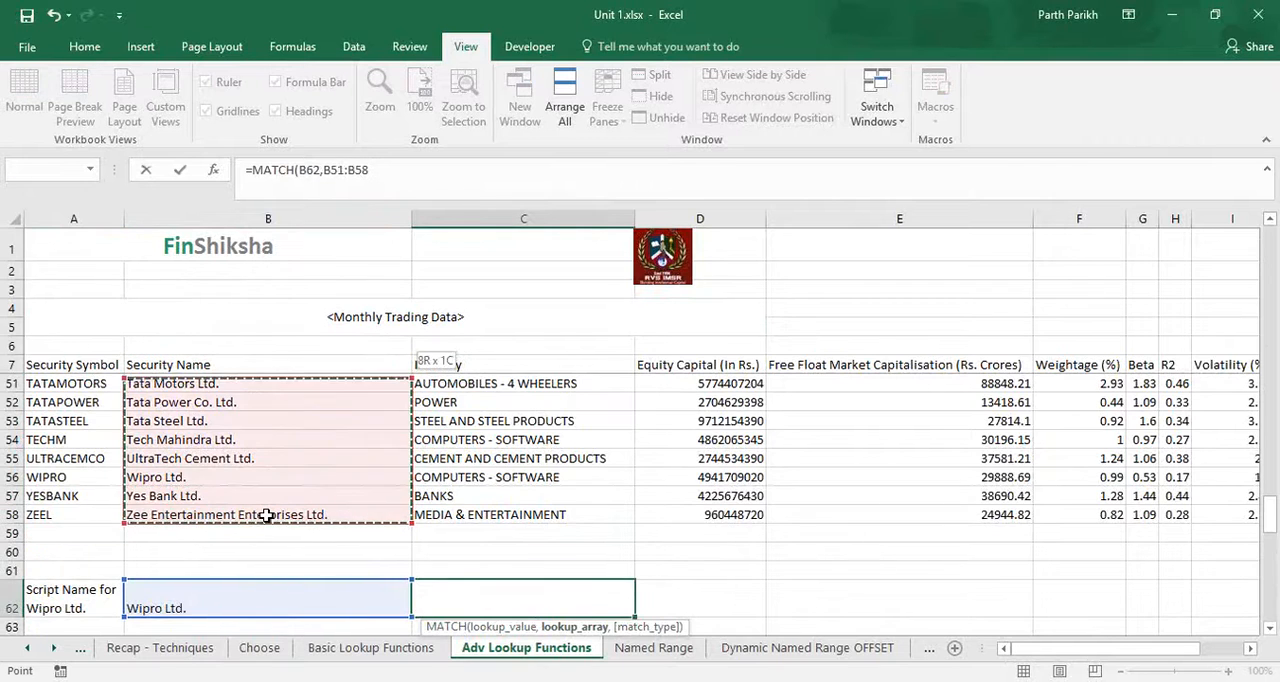
key("shift+Up")
key("shift+Up")
key("shift+Up")
key("shift+Up")
key("shift+Up")
key("shift+Up")
key("shift+Up")
key("shift+Up")
key("shift+Up")
key("shift+Up")
key("shift+Up")
key("shift+Up")
key("shift+Up")
key("shift+Up")
key("shift+Up")
key("shift+Up")
key("shift+Up")
key("shift+Up")
key("shift+Up")
key("shift+Up")
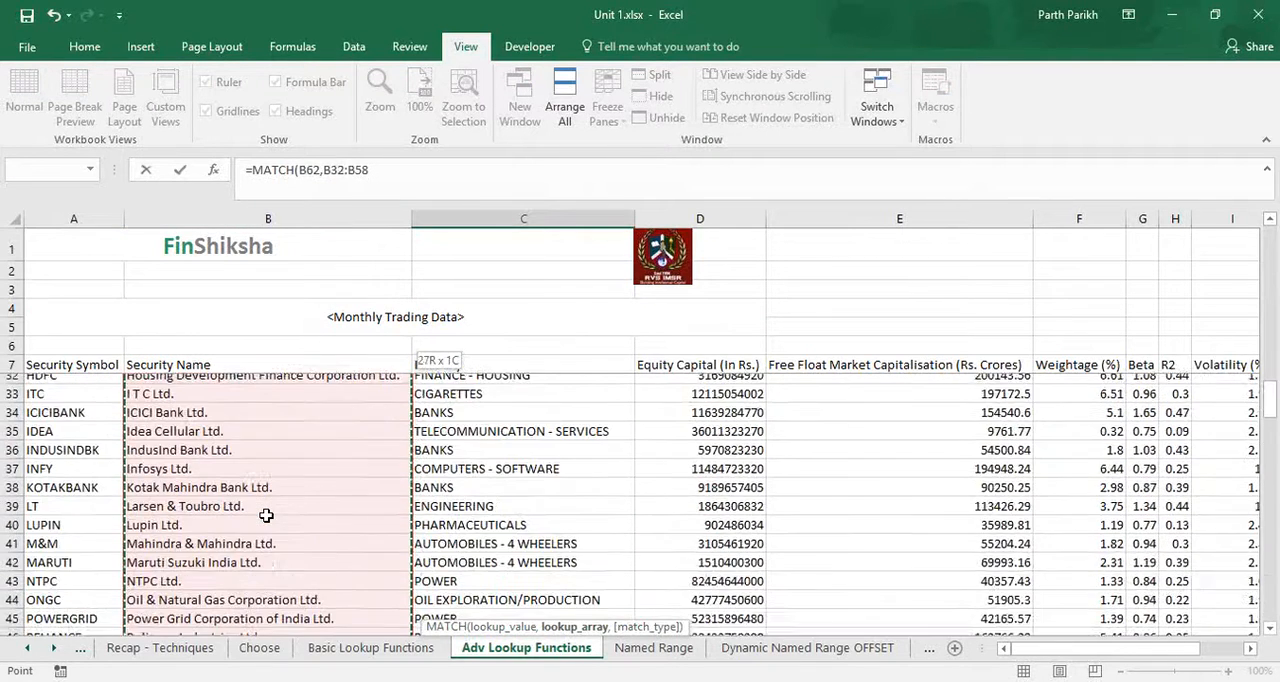
key("shift+Up")
key("shift+Up")
key("shift+Up")
key("shift+Up")
key("shift+Up")
key("shift+Up")
key("shift+Up")
key("shift+Up")
key("shift+Up")
key("shift+Up")
key("shift+Up")
key("shift+Up")
key("shift+Up")
key("shift+Up")
key("shift+Up")
key("shift+Up")
key("shift+Up")
key("shift+Up")
key("shift+Up")
key("shift+Up")
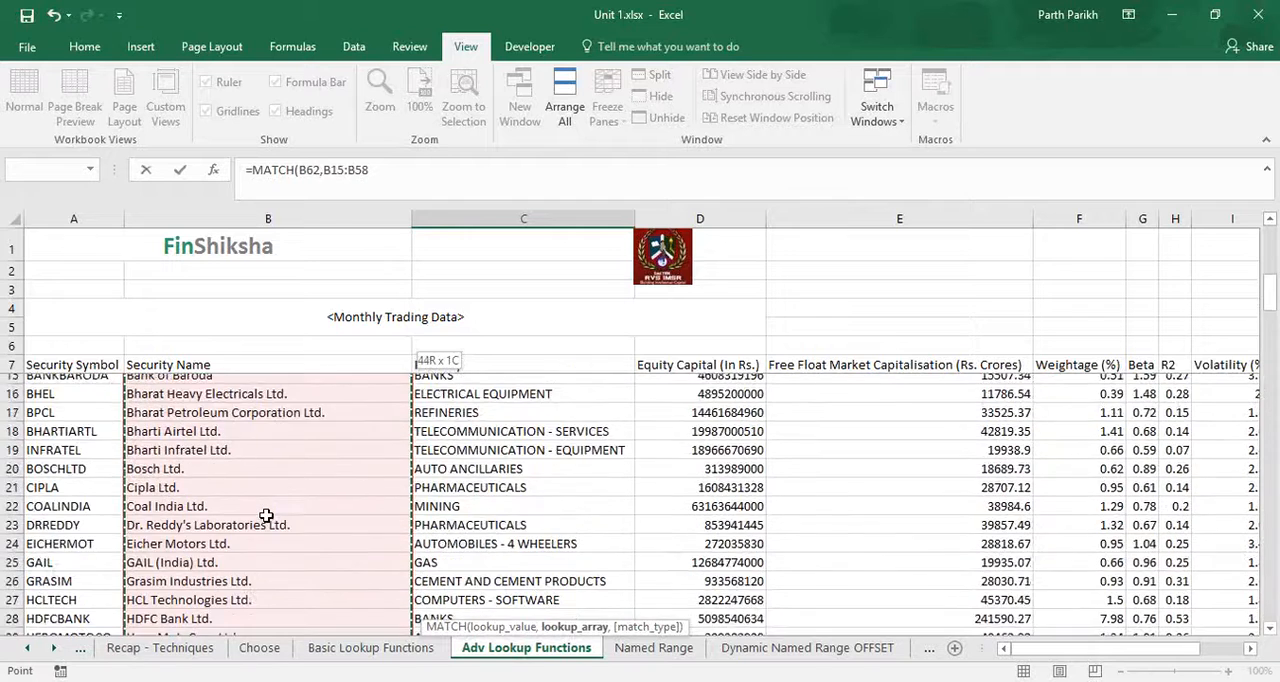
key("shift+Down")
key("shift+Down")
key("shift+Down")
key("shift+Down")
key("shift+Down")
key("shift+Down")
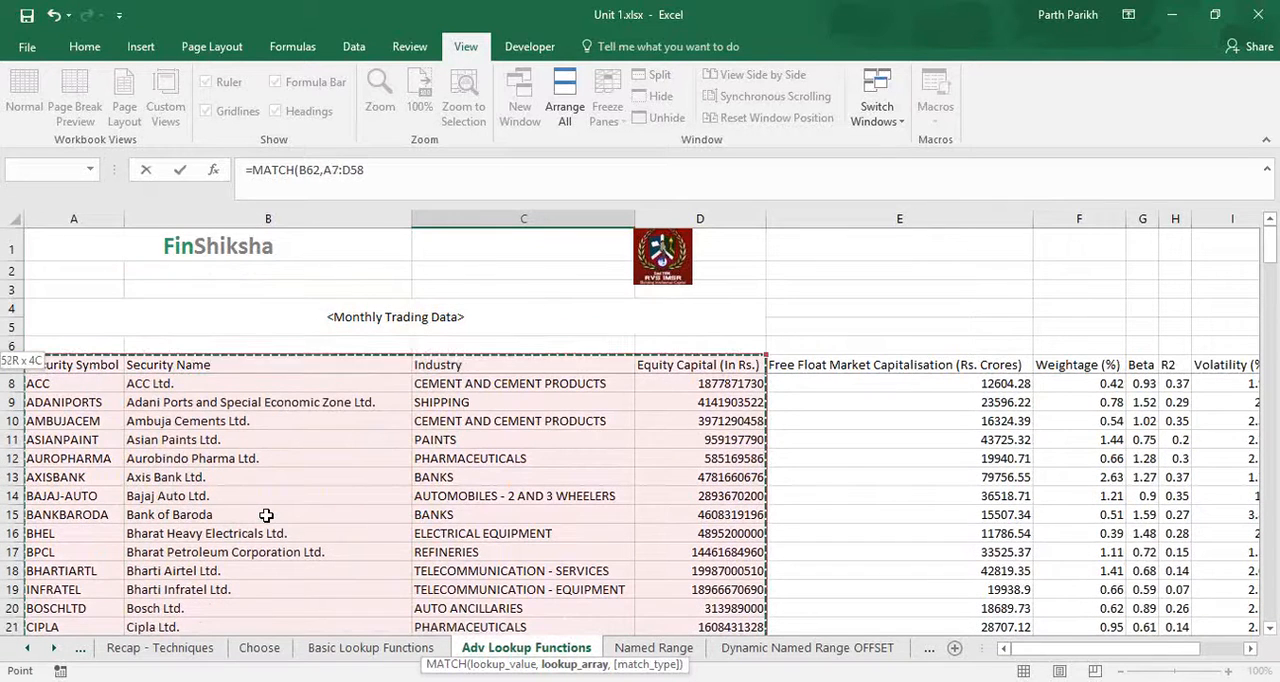
key("shift+Right")
key("shift+Left")
key("shift+Left")
key("shift+Left")
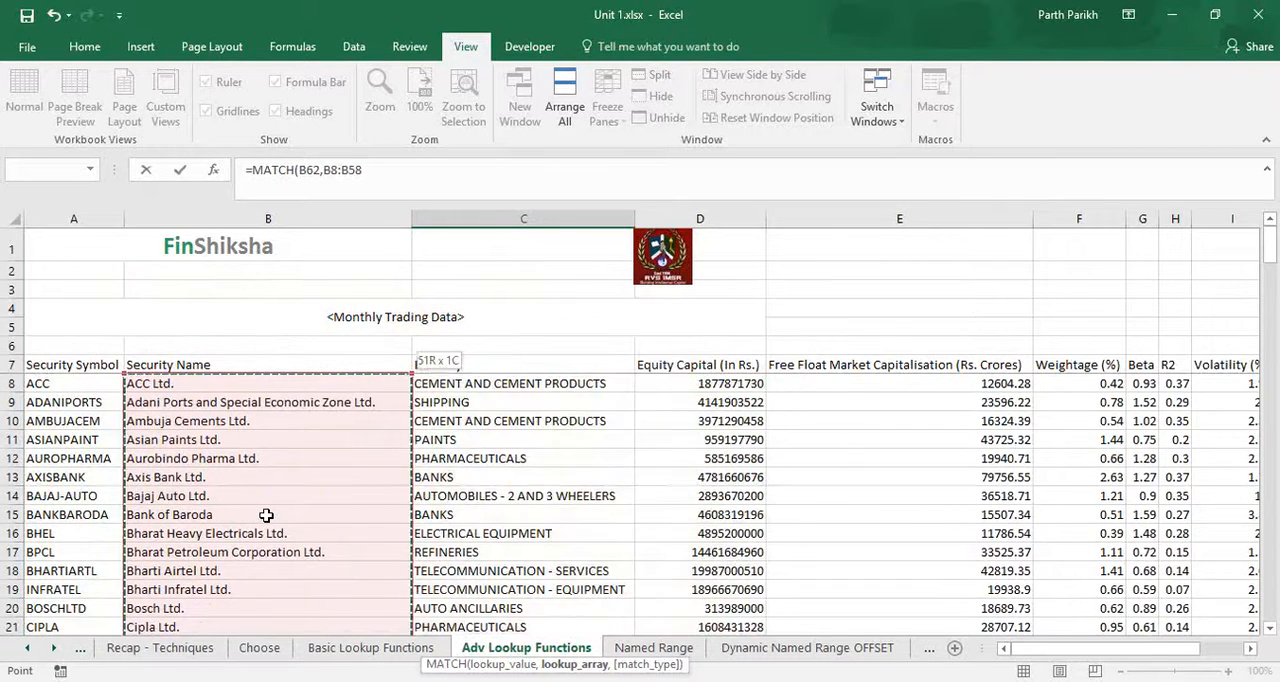
key("shift+Right")
key("F4")
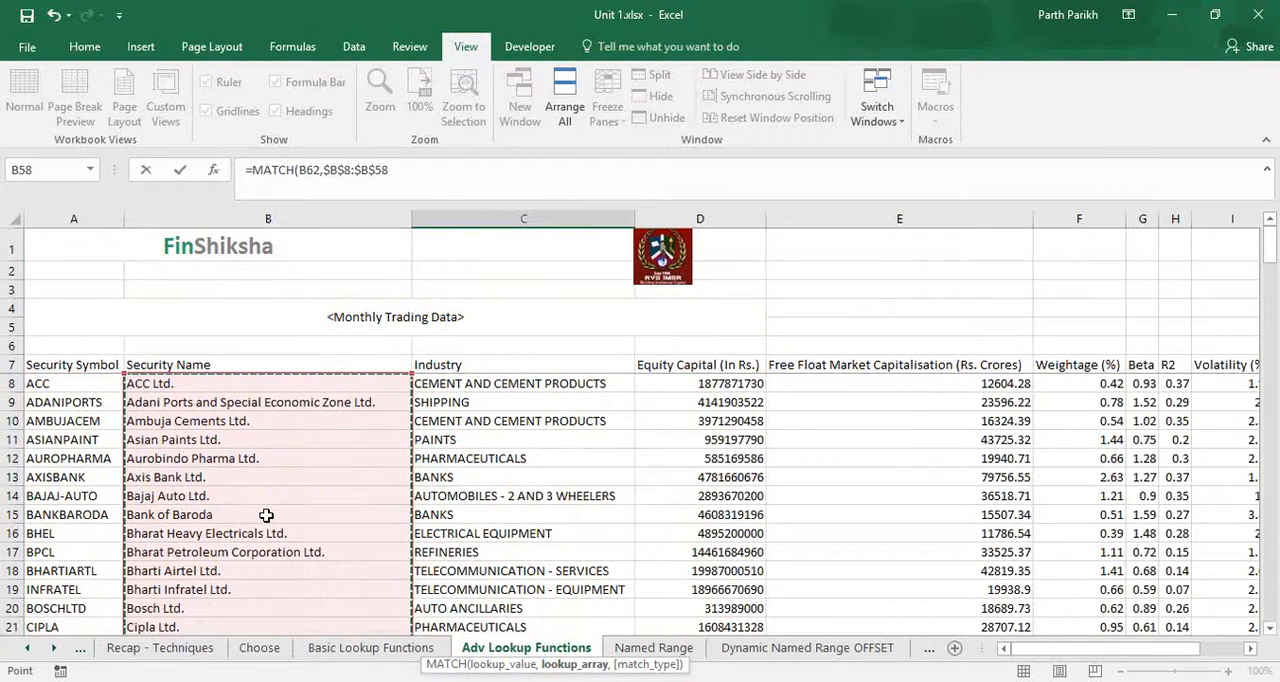
Set the match type to 0 for an exact match and complete the MATCH formula in C62.
type(",")
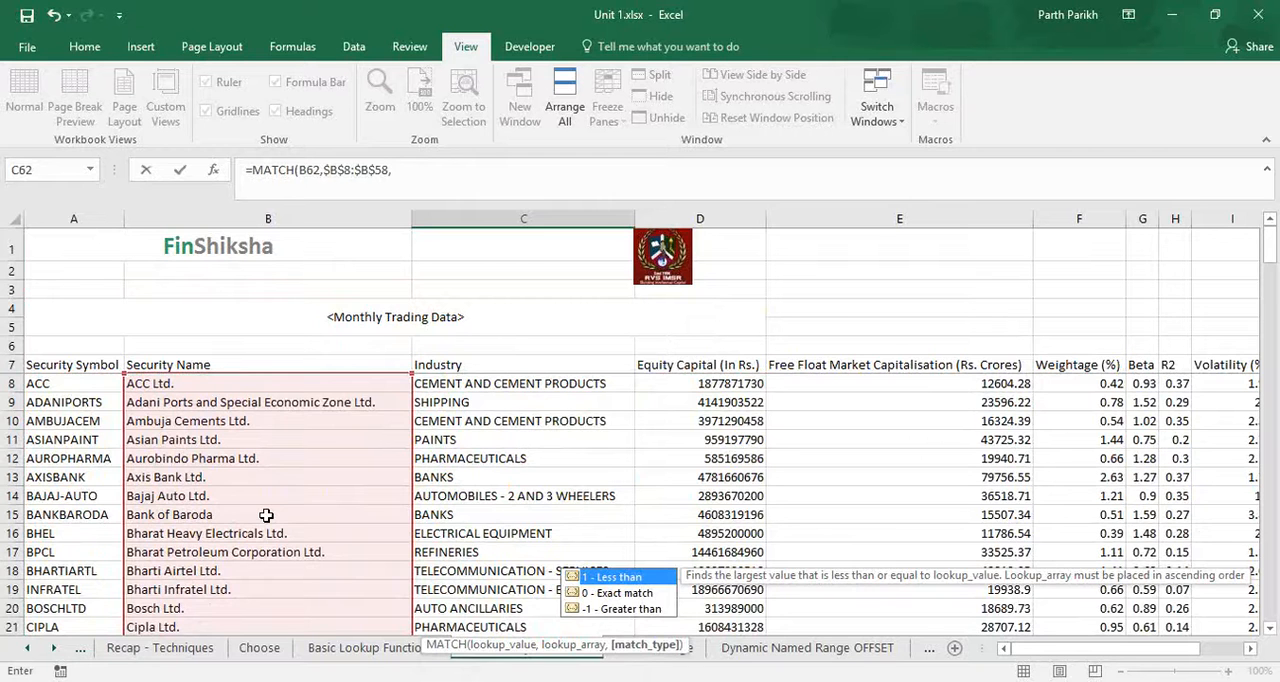
type("0")
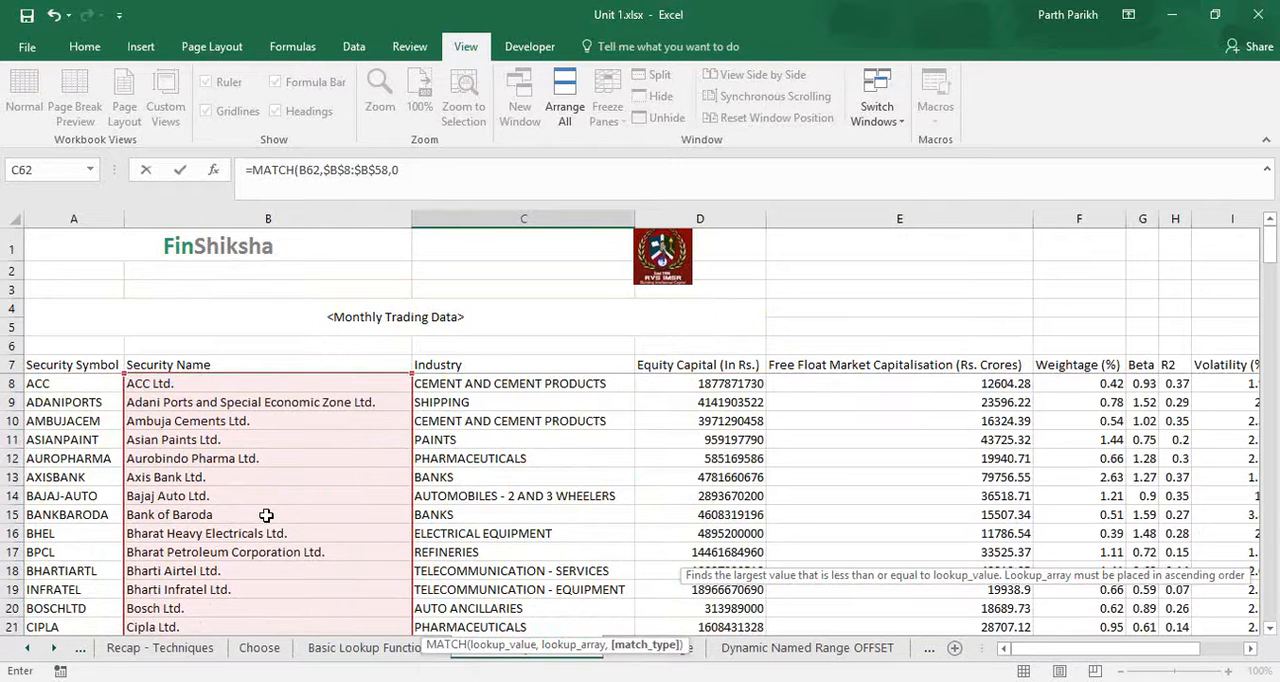
key("Return")
key("Up")
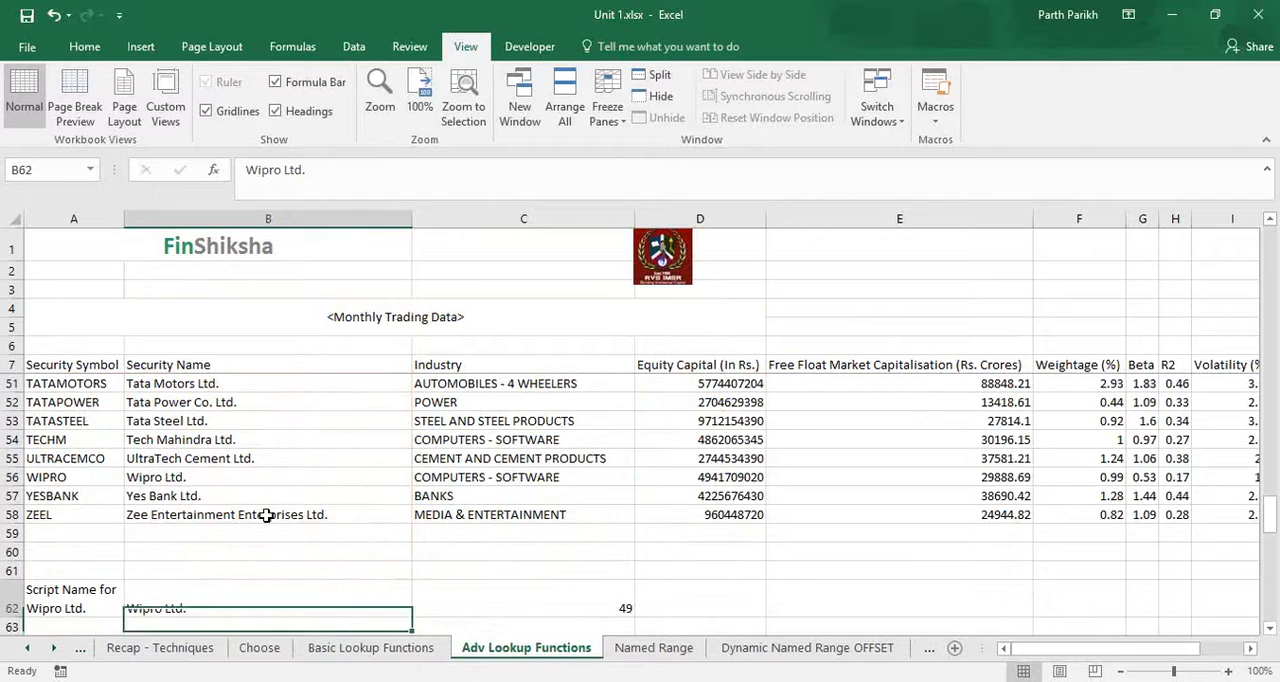
Start an INDEX formula in cell D62, beside the MATCH result for Wipro Ltd.
key("Right")
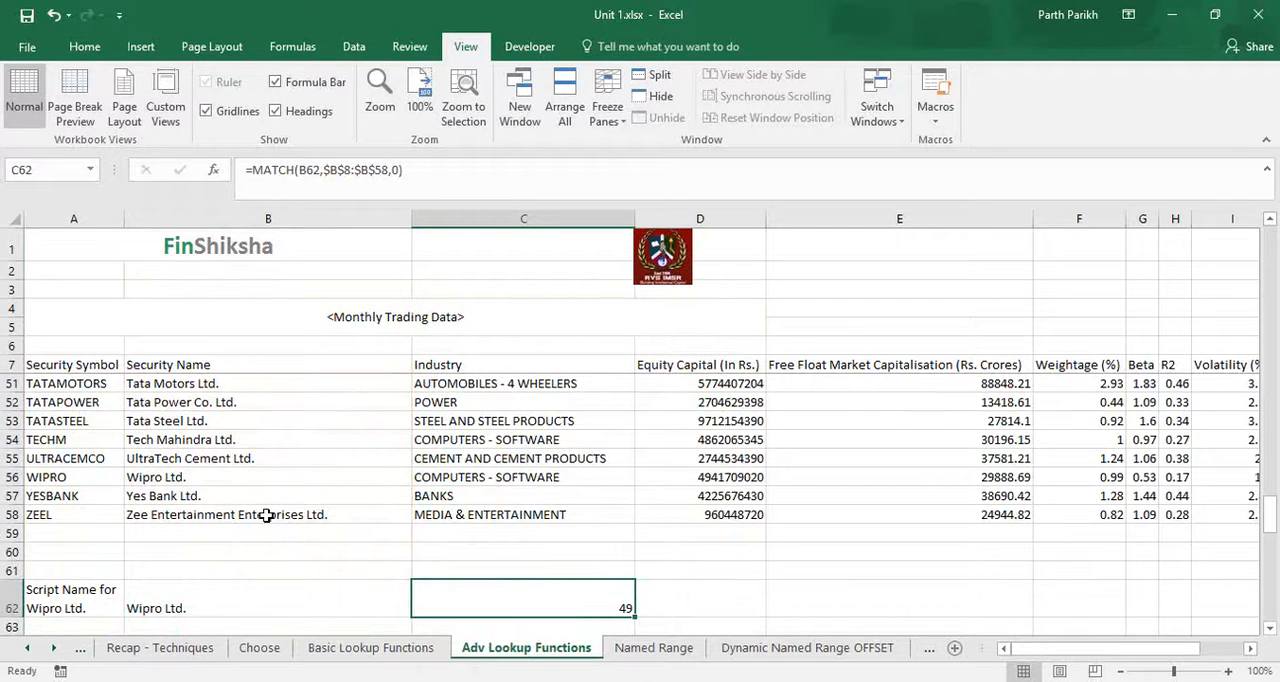
left_click(267, 515)
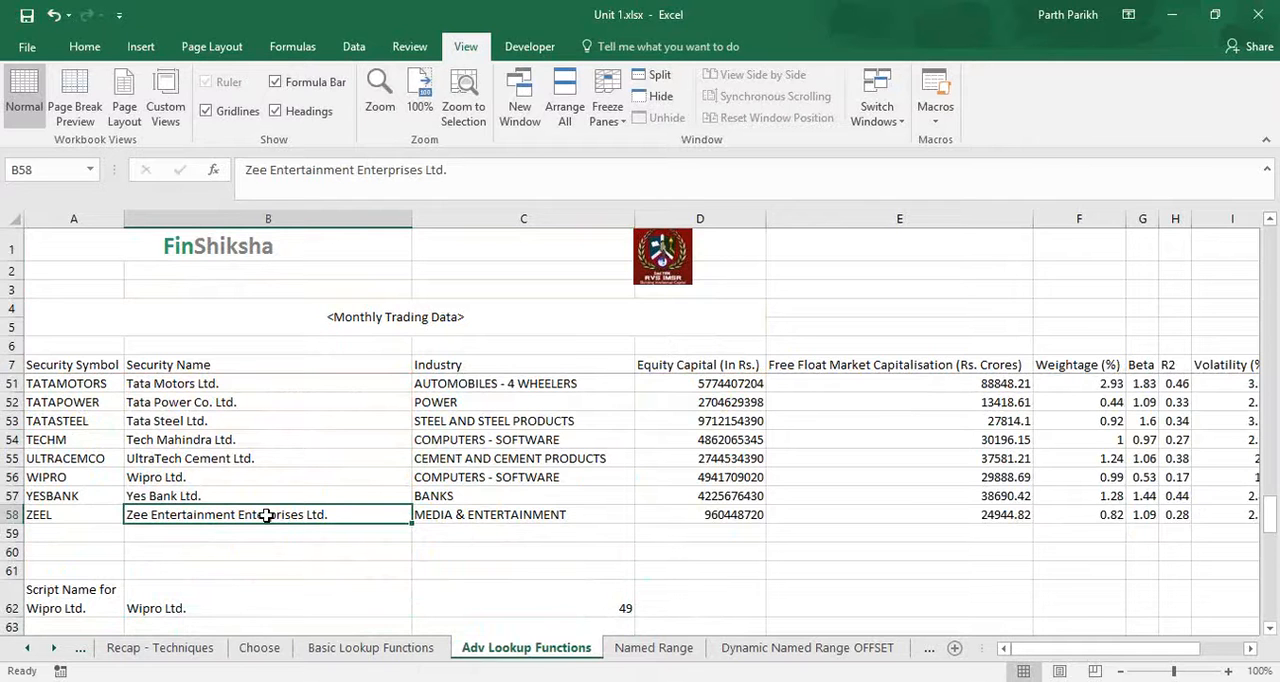
key("Down")
key("Down")
key("Down")
key("Down")
key("Right")
key("Right")
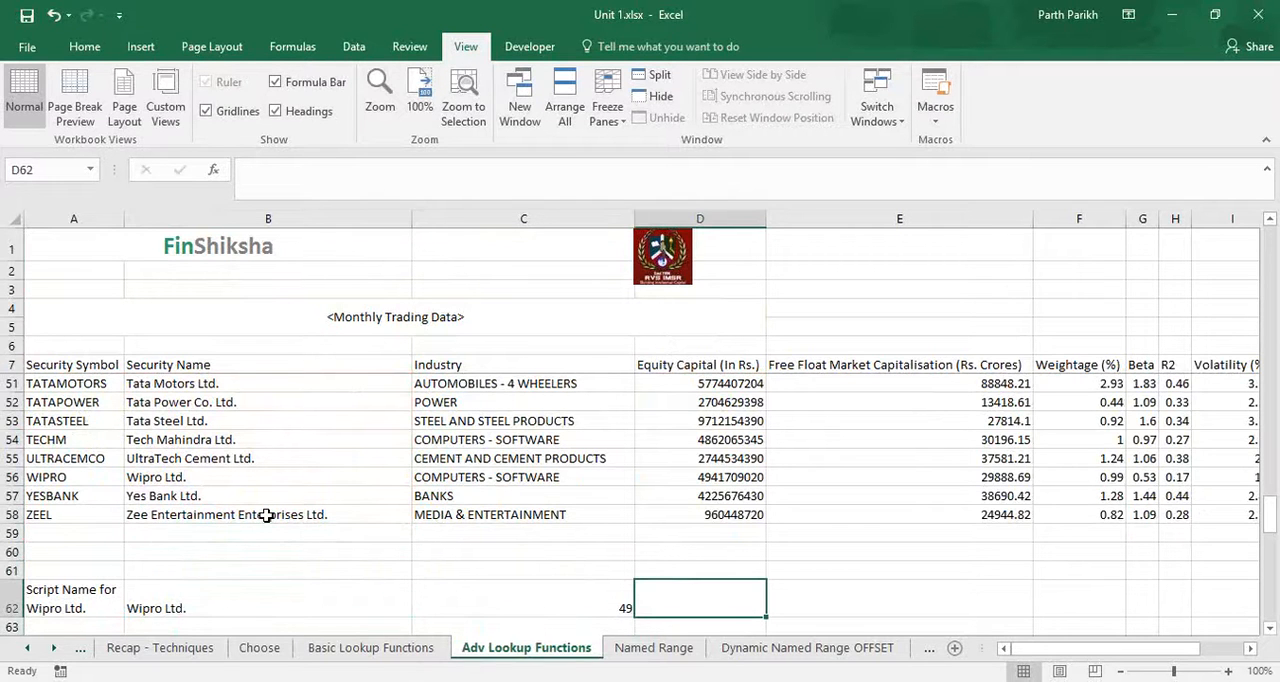
type("=inde")
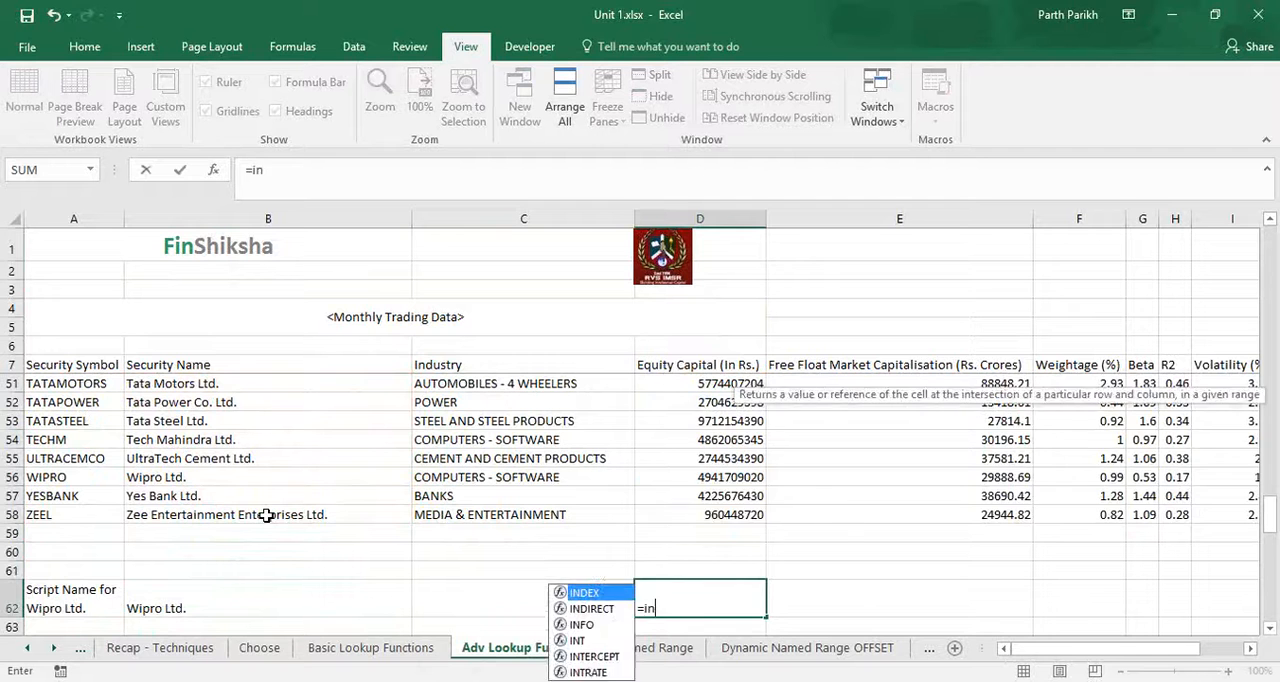
key("Tab")
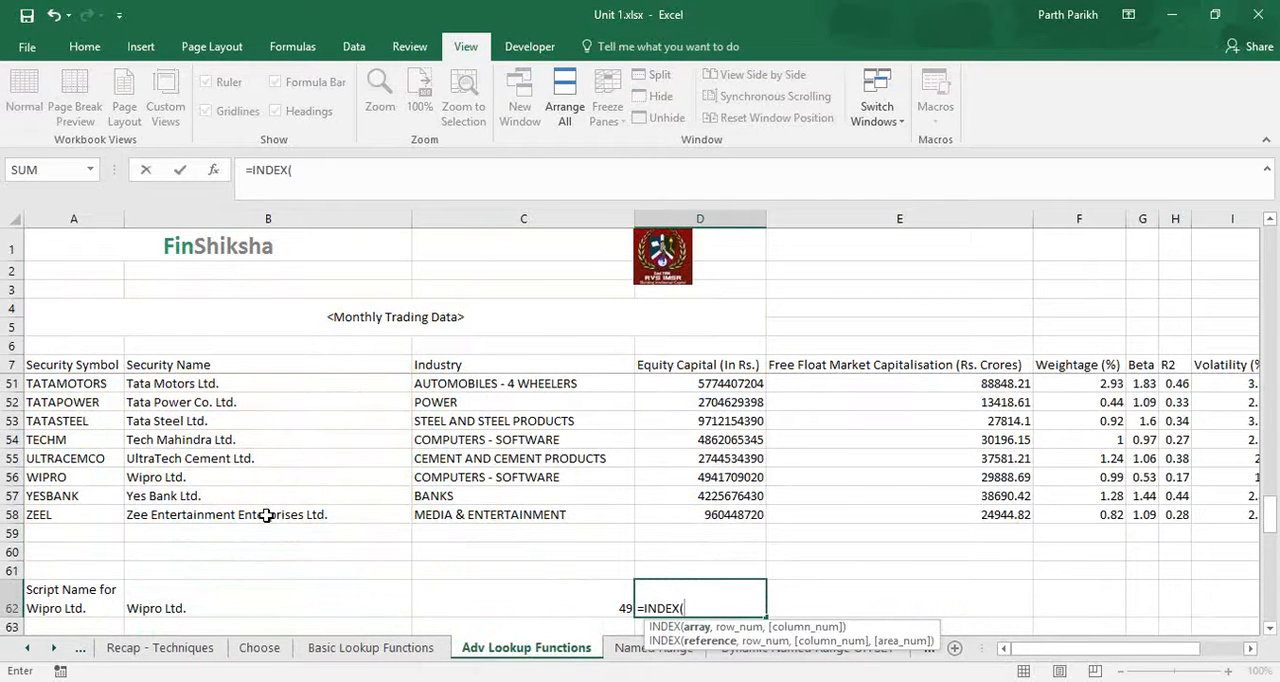
Set the INDEX array to the whole data table without its header, as the absolute range $A$8:$K$58.
scroll(266, 515, "up", 1)
scroll(266, 515, "up", 14)
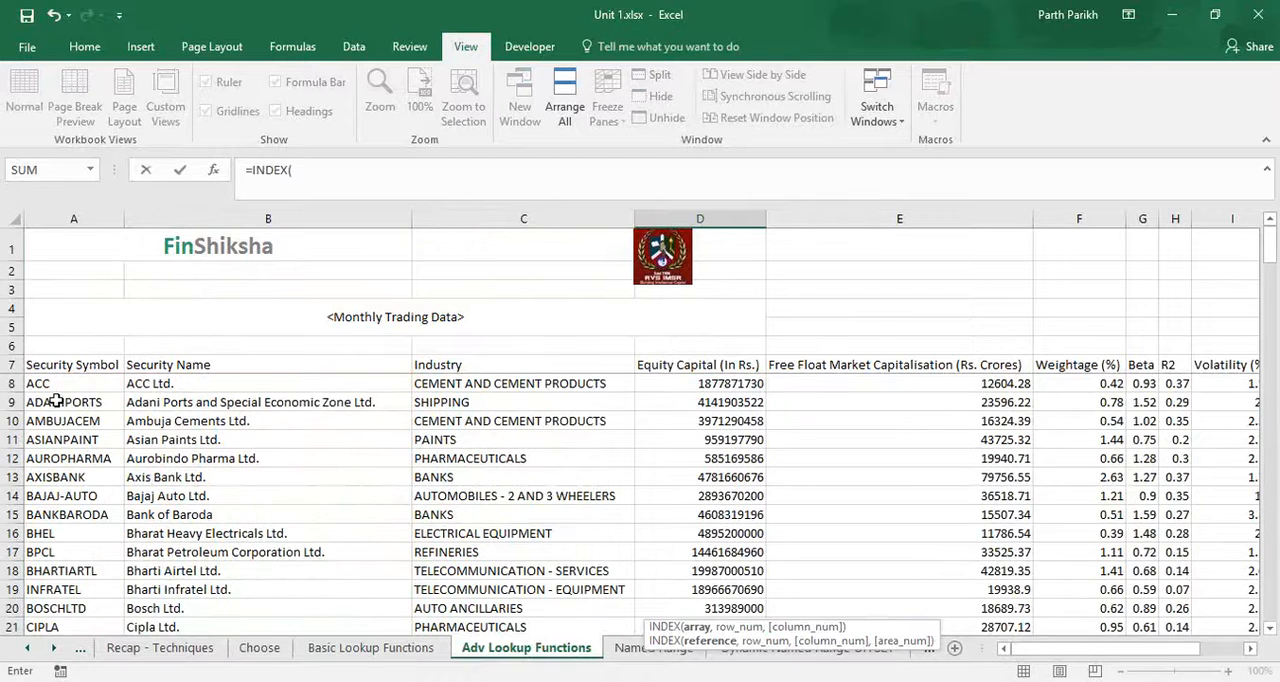
left_click(66, 384)
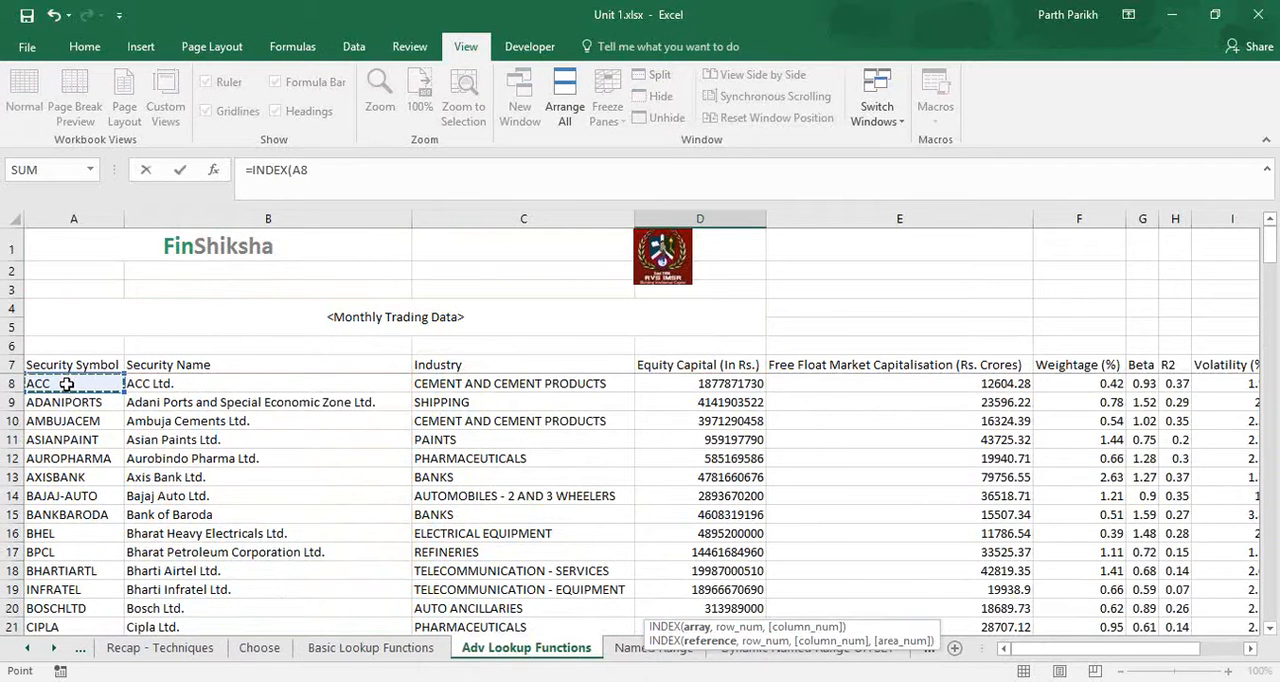
key("ctrl+shift+End")
key("F4")
type(",")
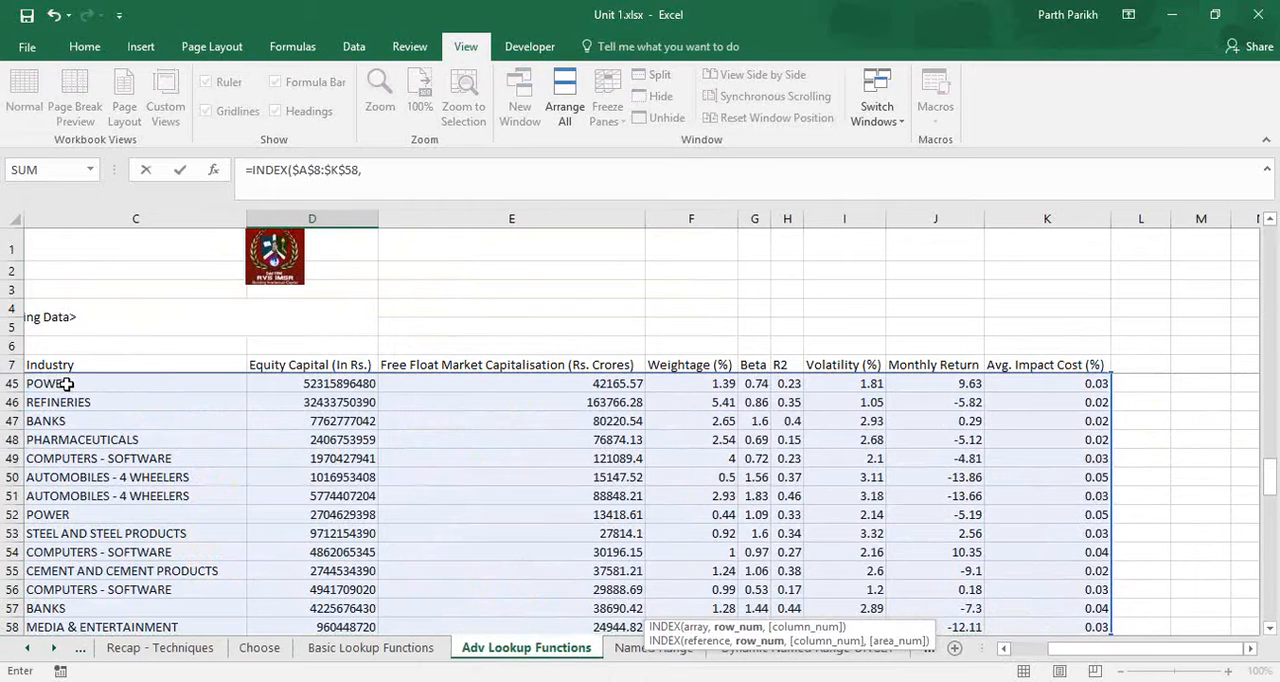
Use the MATCH result in C62 as the row number of the INDEX formula.
scroll(72, 368, "down", 7)
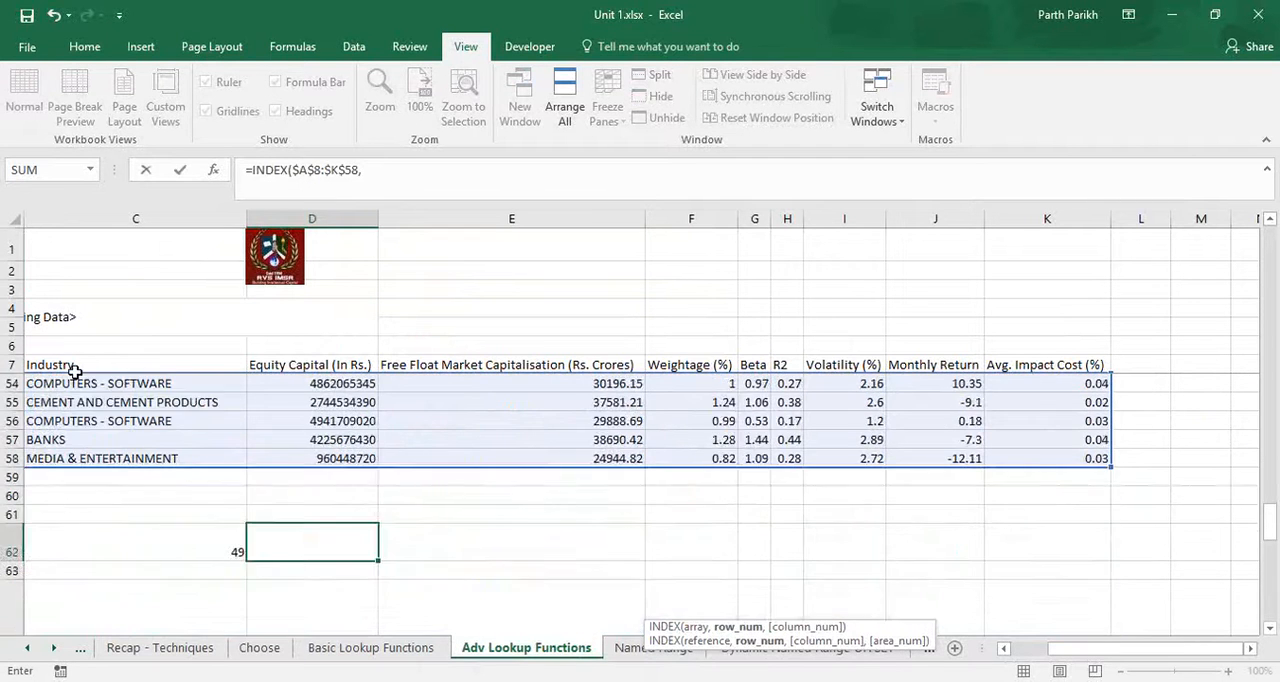
scroll(989, 586, "up", 3)
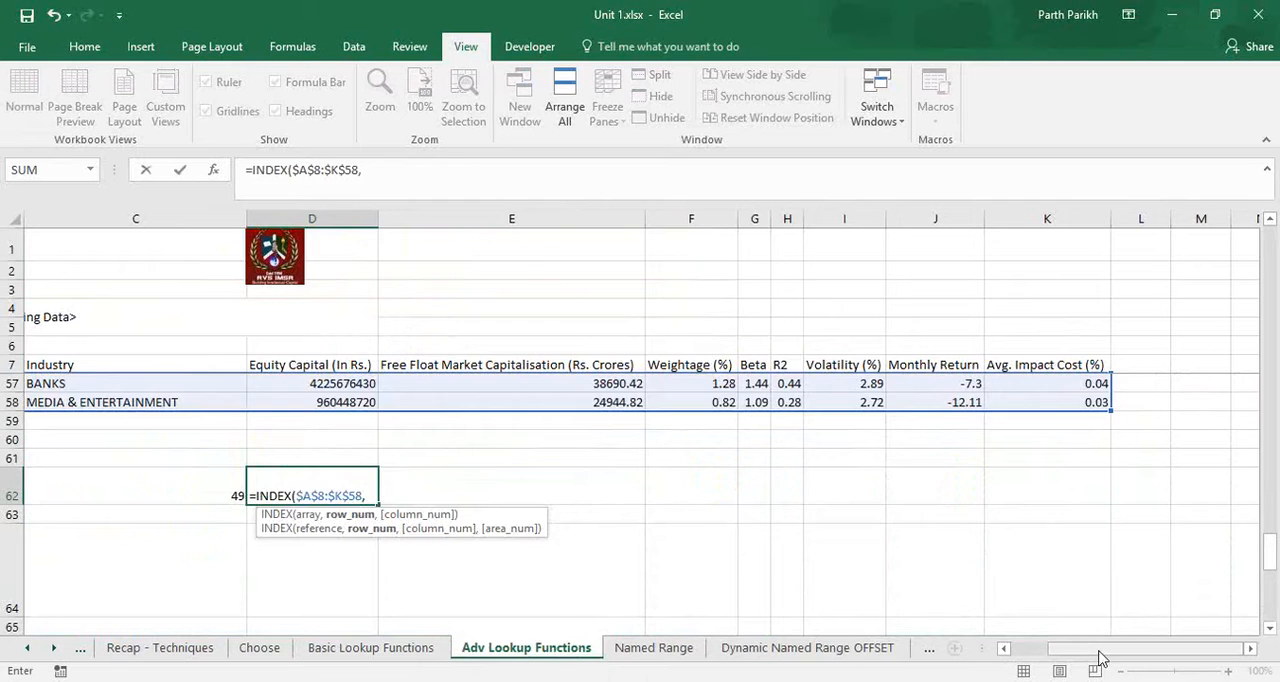
left_click_drag(1097, 657, 1059, 657)
left_click(515, 495)
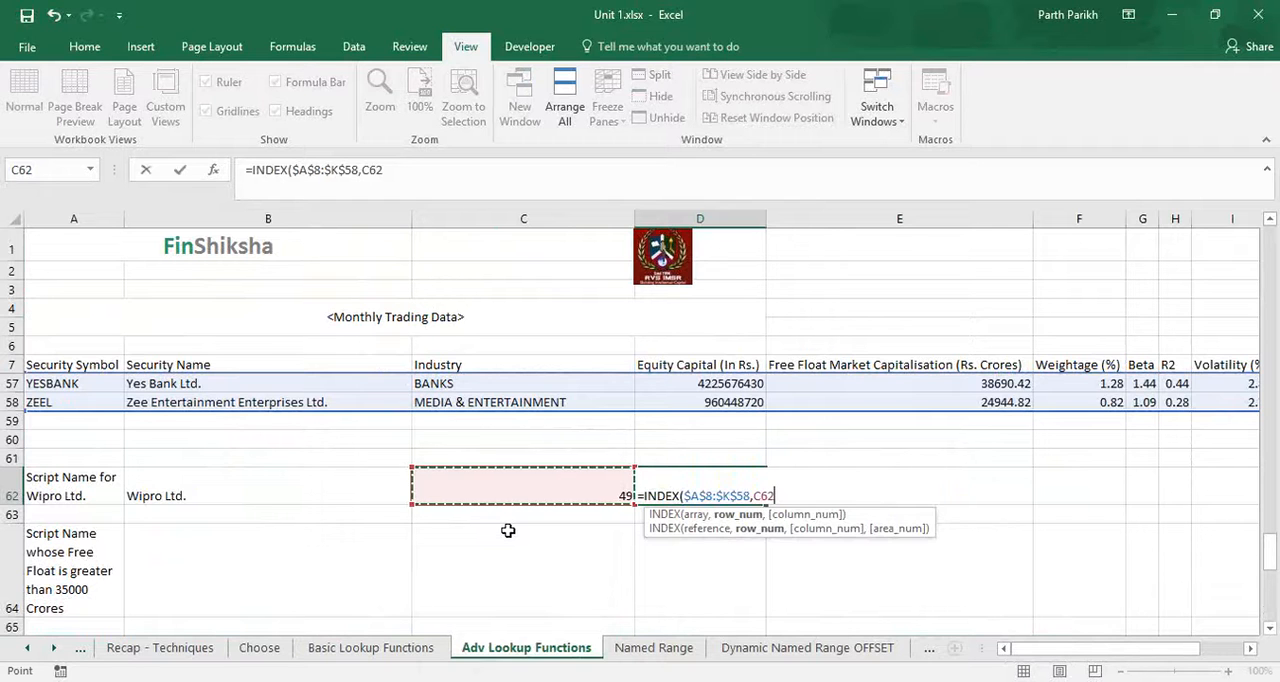
type(",")
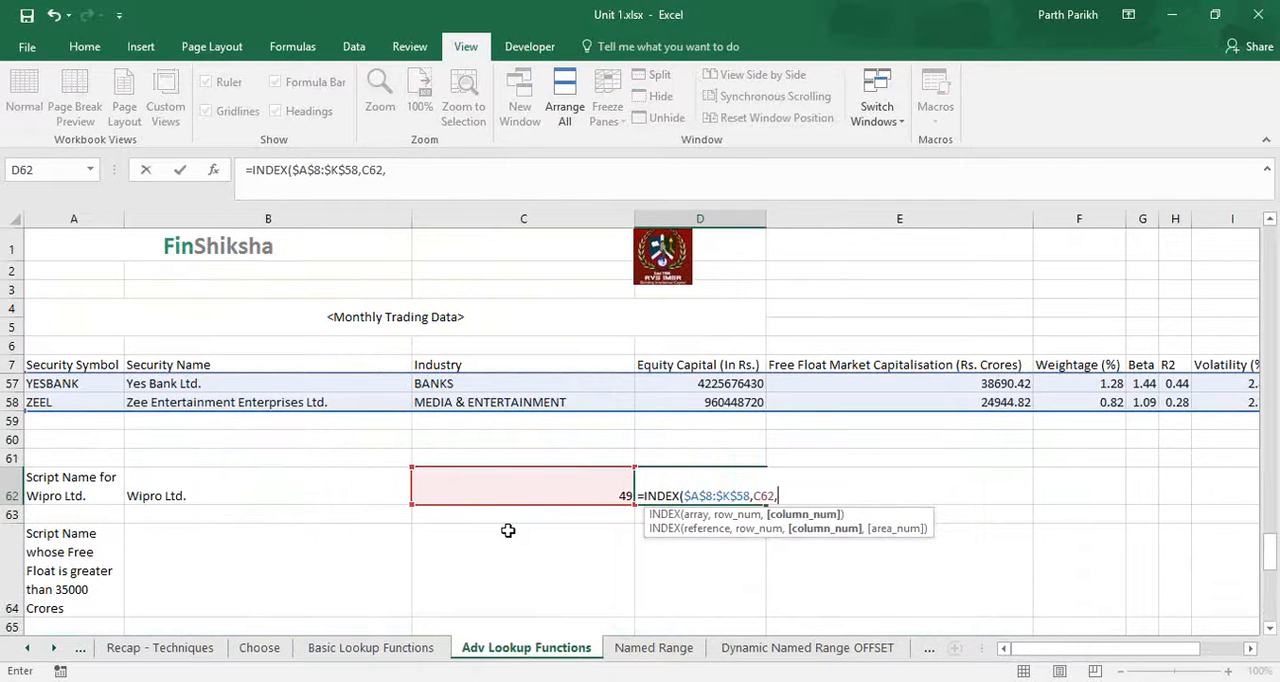
Set the column number to 1 for the security symbol and complete the INDEX formula in D62.
type("1)")
key("Return")
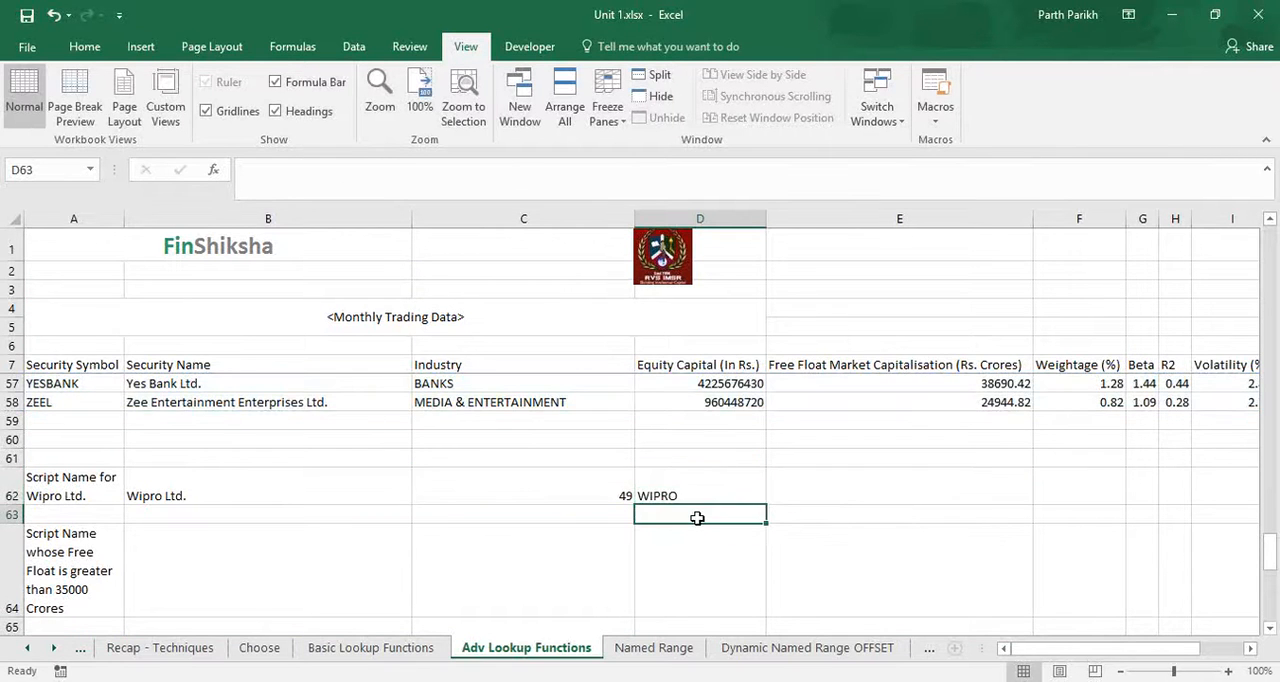
key("Up")
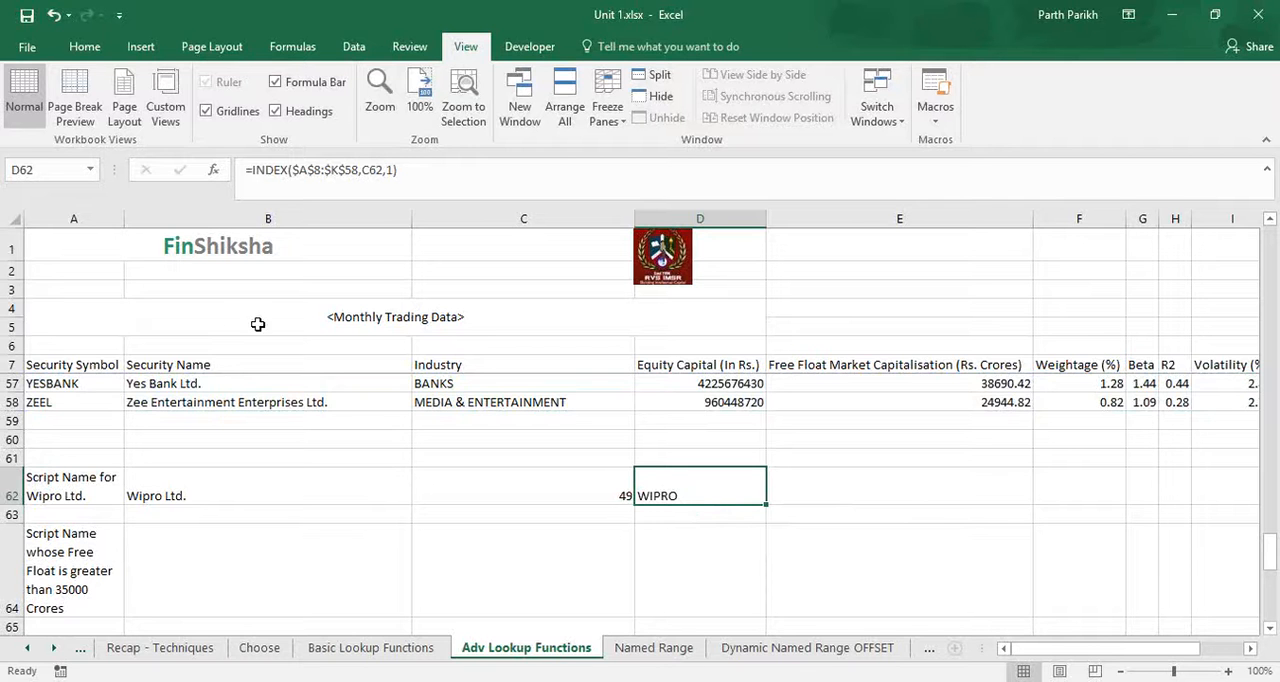
Change the column number in D62's INDEX formula to 3 to return the industry of Wipro Ltd.
scroll(418, 432, "up", 1)
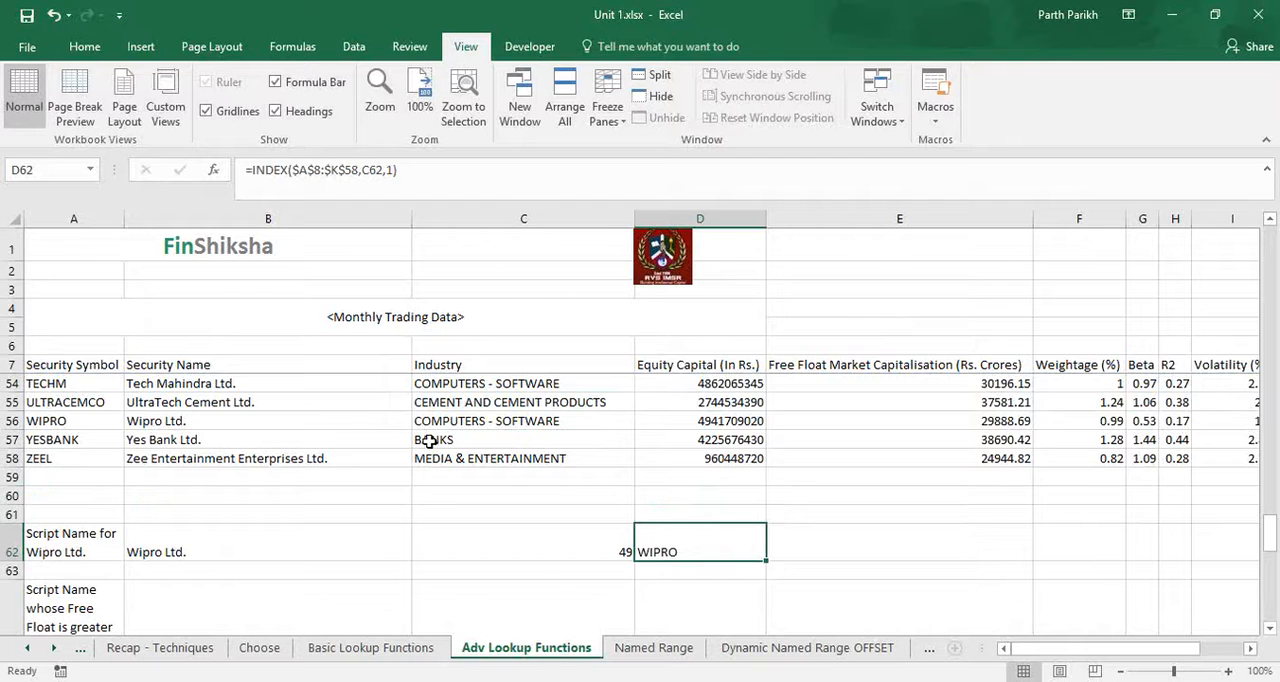
left_click(440, 423)
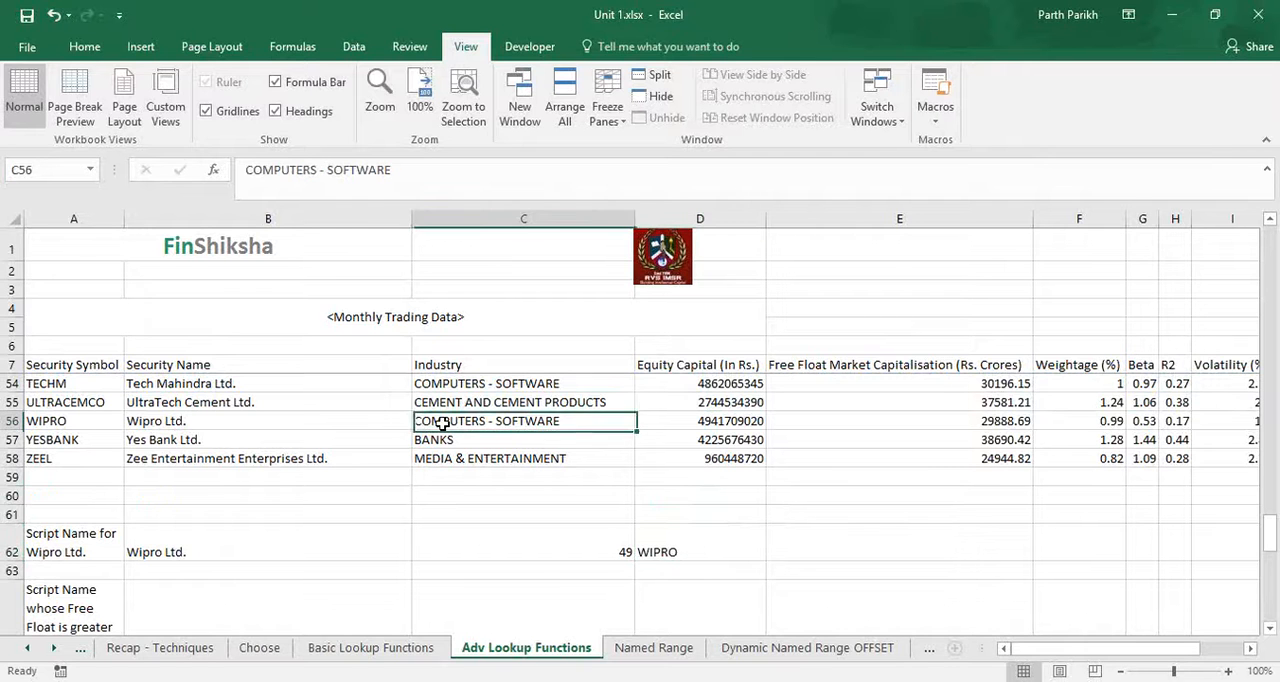
left_click(710, 545)
left_click(395, 172)
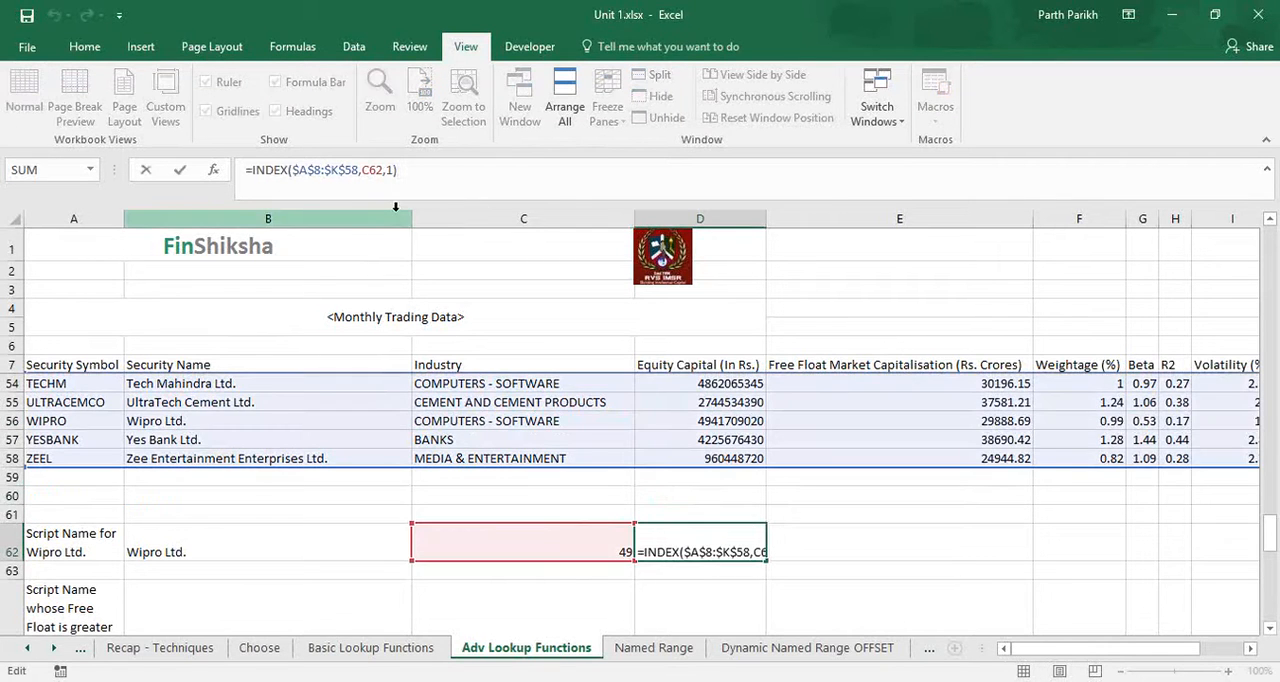
key("Left")
key("BackSpace")
type("3")
key("Return")
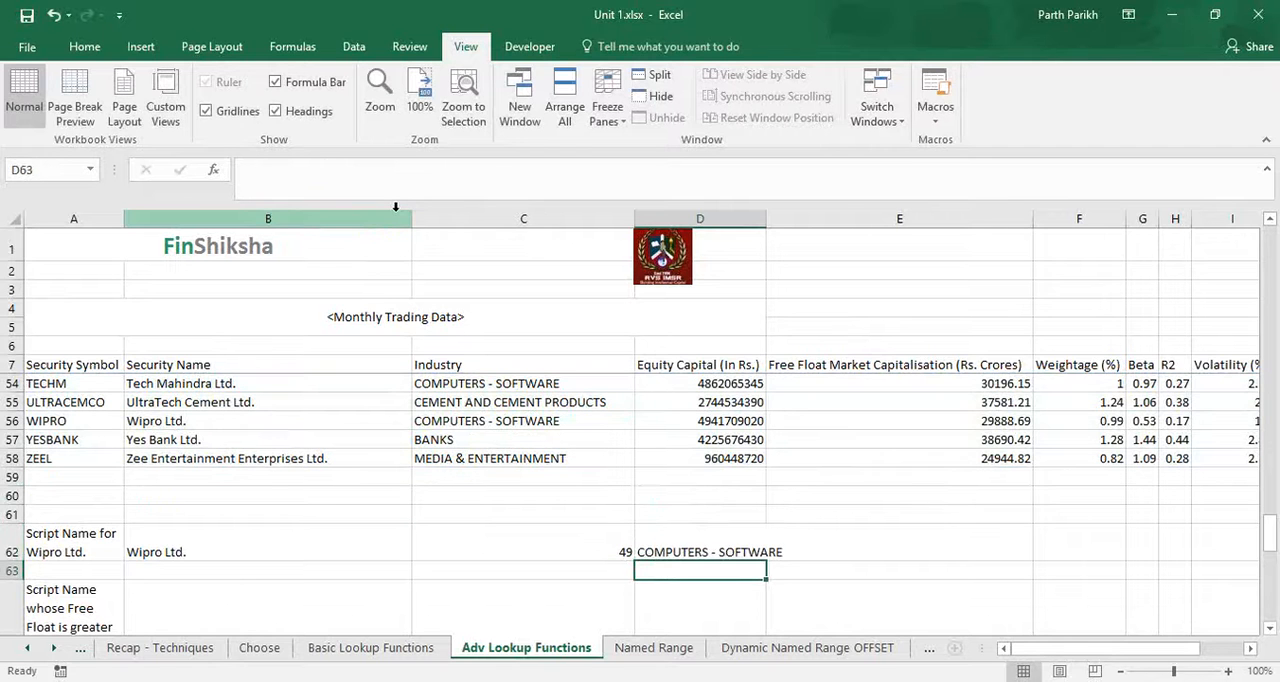
Change the column number in D62's INDEX formula to 4 to return the equity capital.
key("Up")
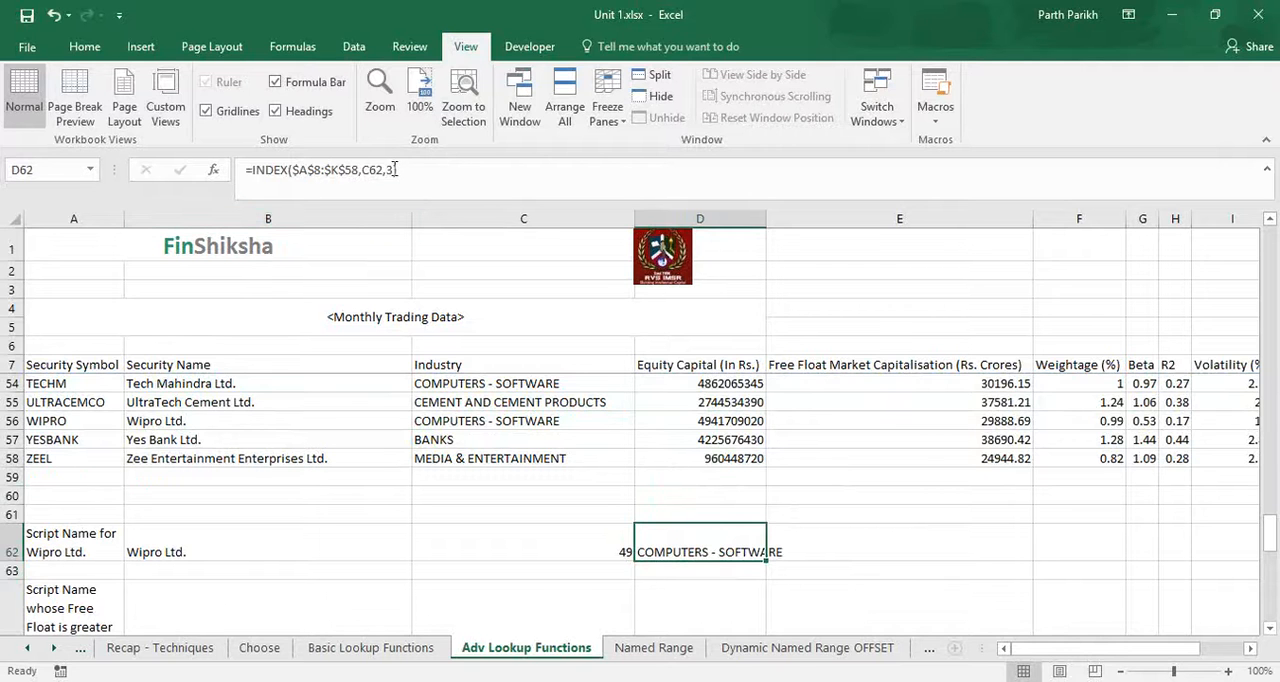
left_click(396, 170)
key("Left")
key("BackSpace")
type("4")
key("Return")
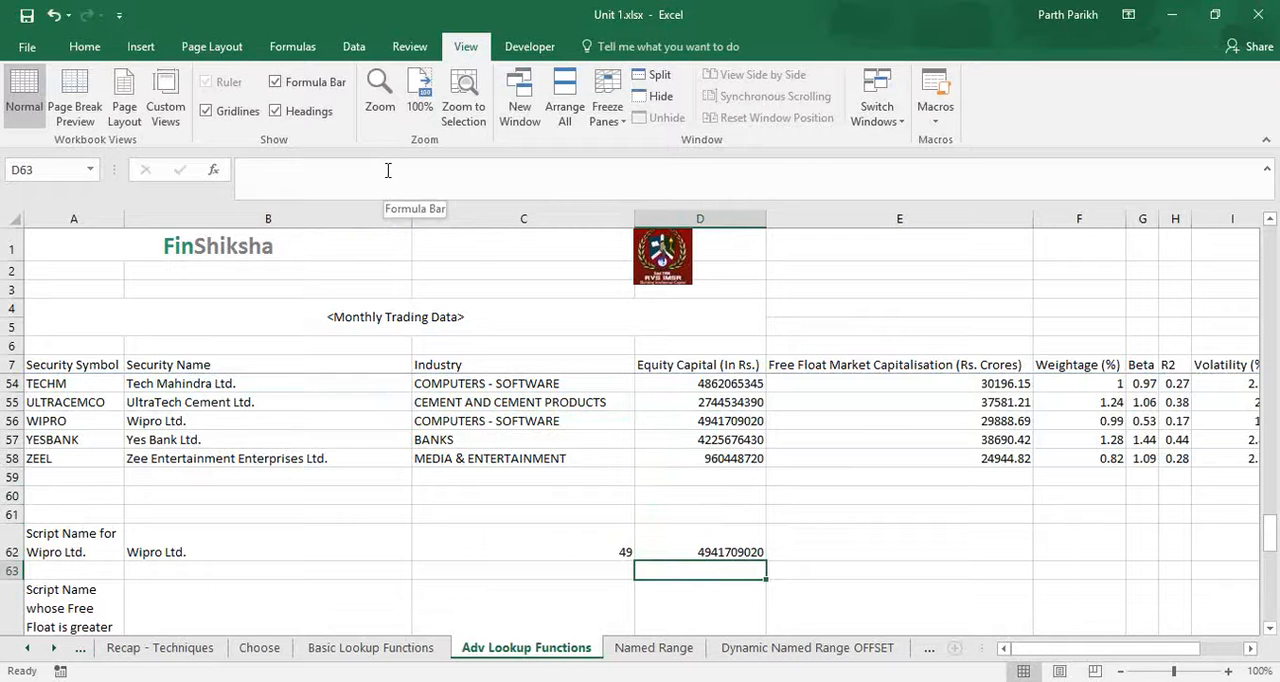
Change the column number in D62's INDEX formula to 5 to return the free float market capitalisation.
key("Up")
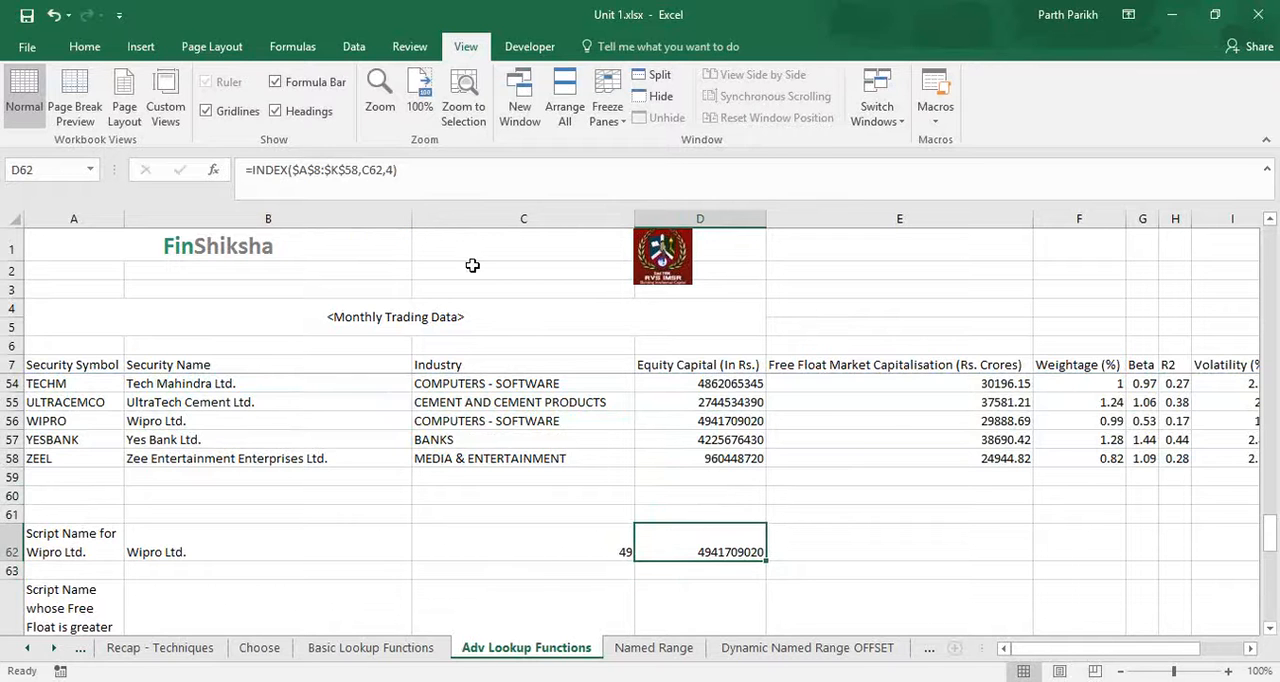
left_click(393, 172)
key("BackSpace")
type("5")
key("Return")
key("Up")
Review the column number argument of the INDEX formula in D62 and the MATCH formula in C62.
left_click(843, 457)
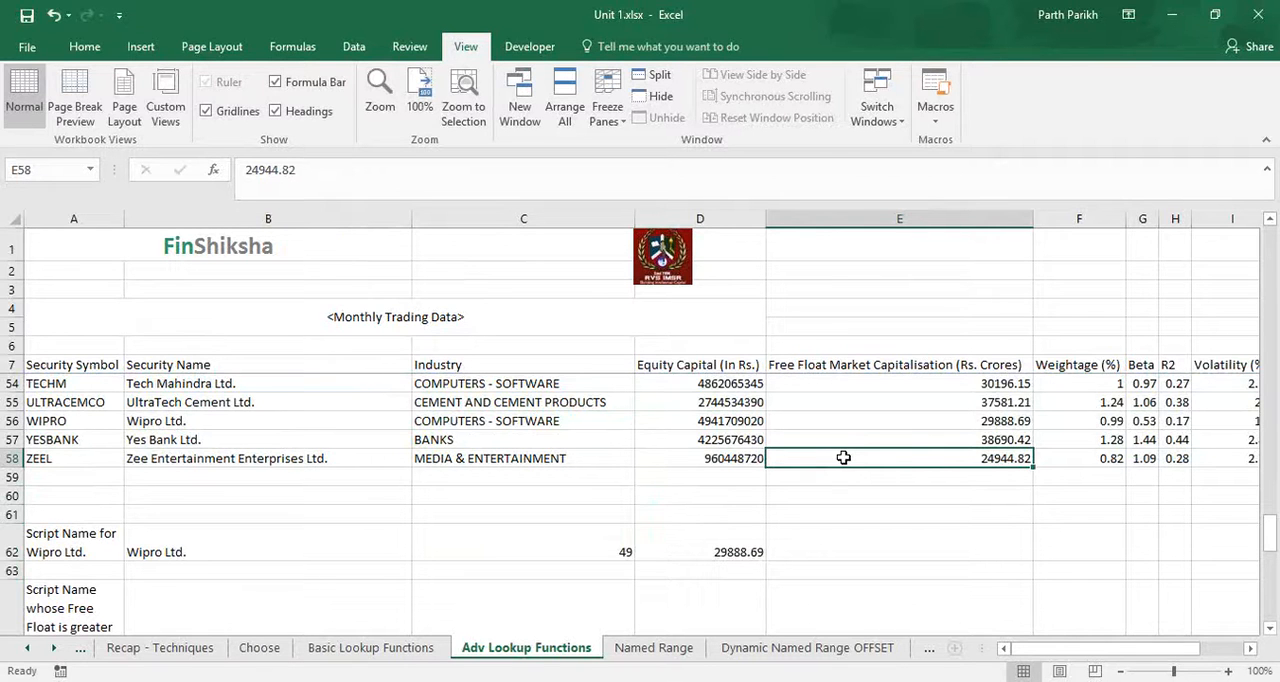
left_click(745, 532)
left_click(397, 173)
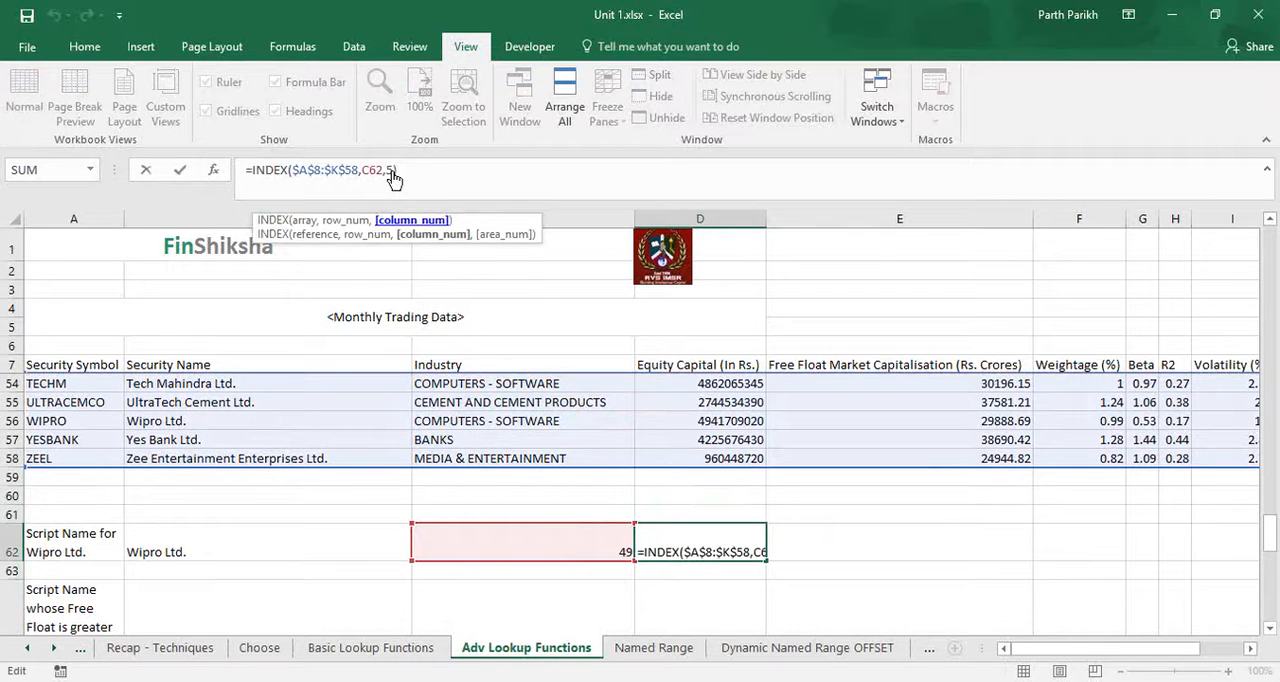
left_click(808, 542)
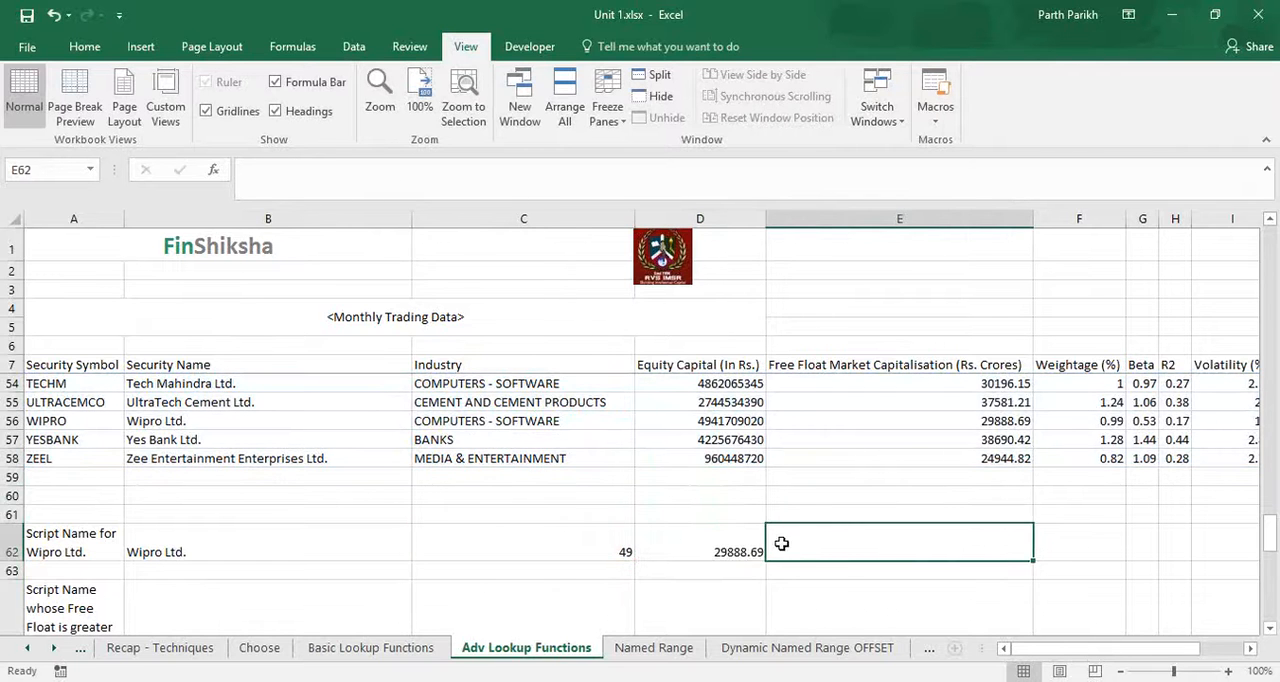
left_click(697, 543)
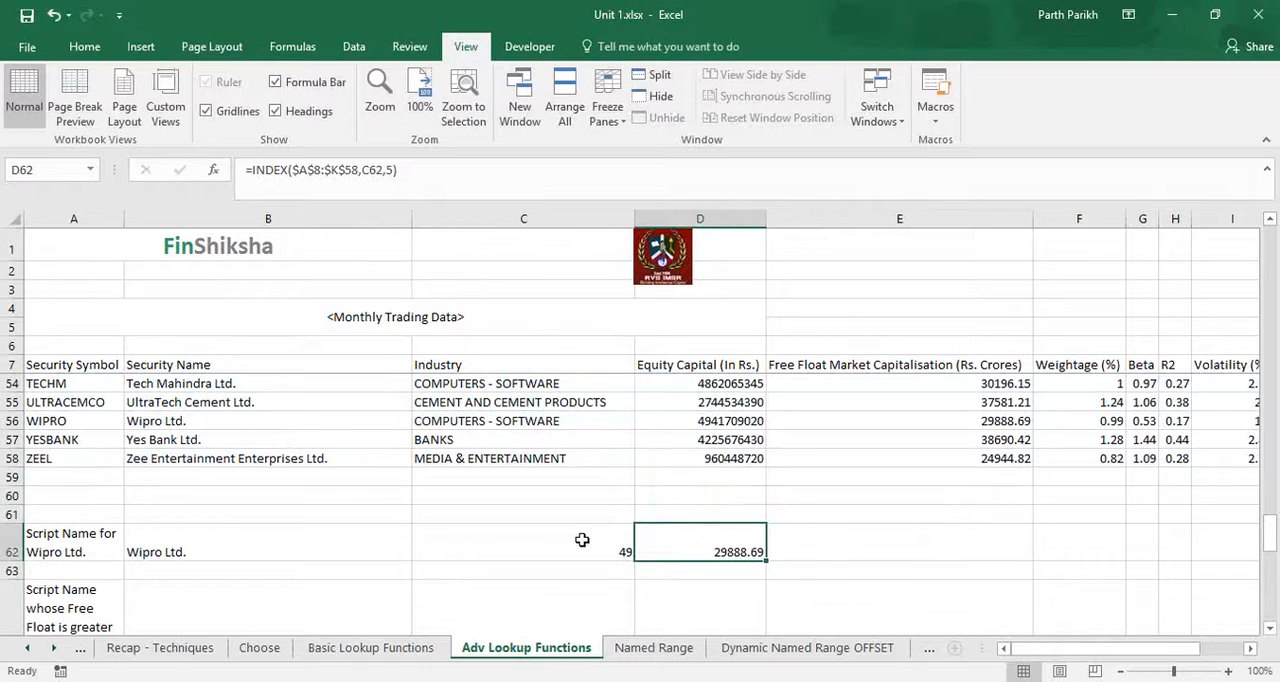
left_click(582, 540)
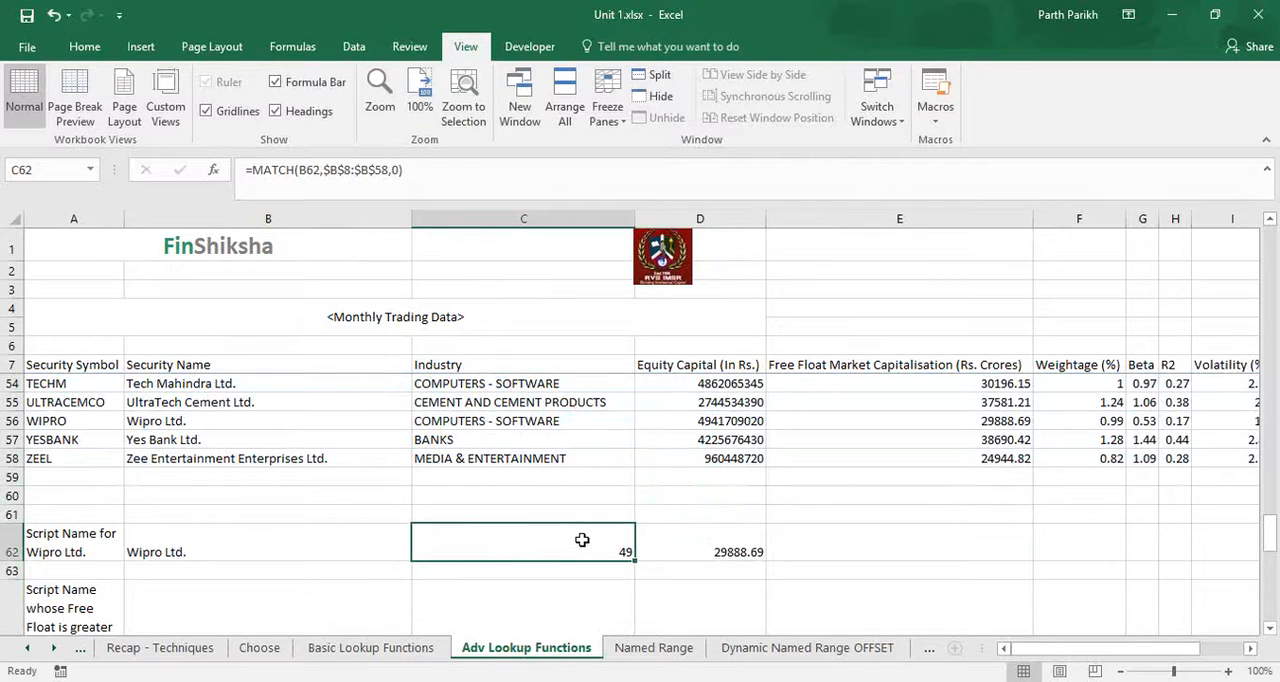